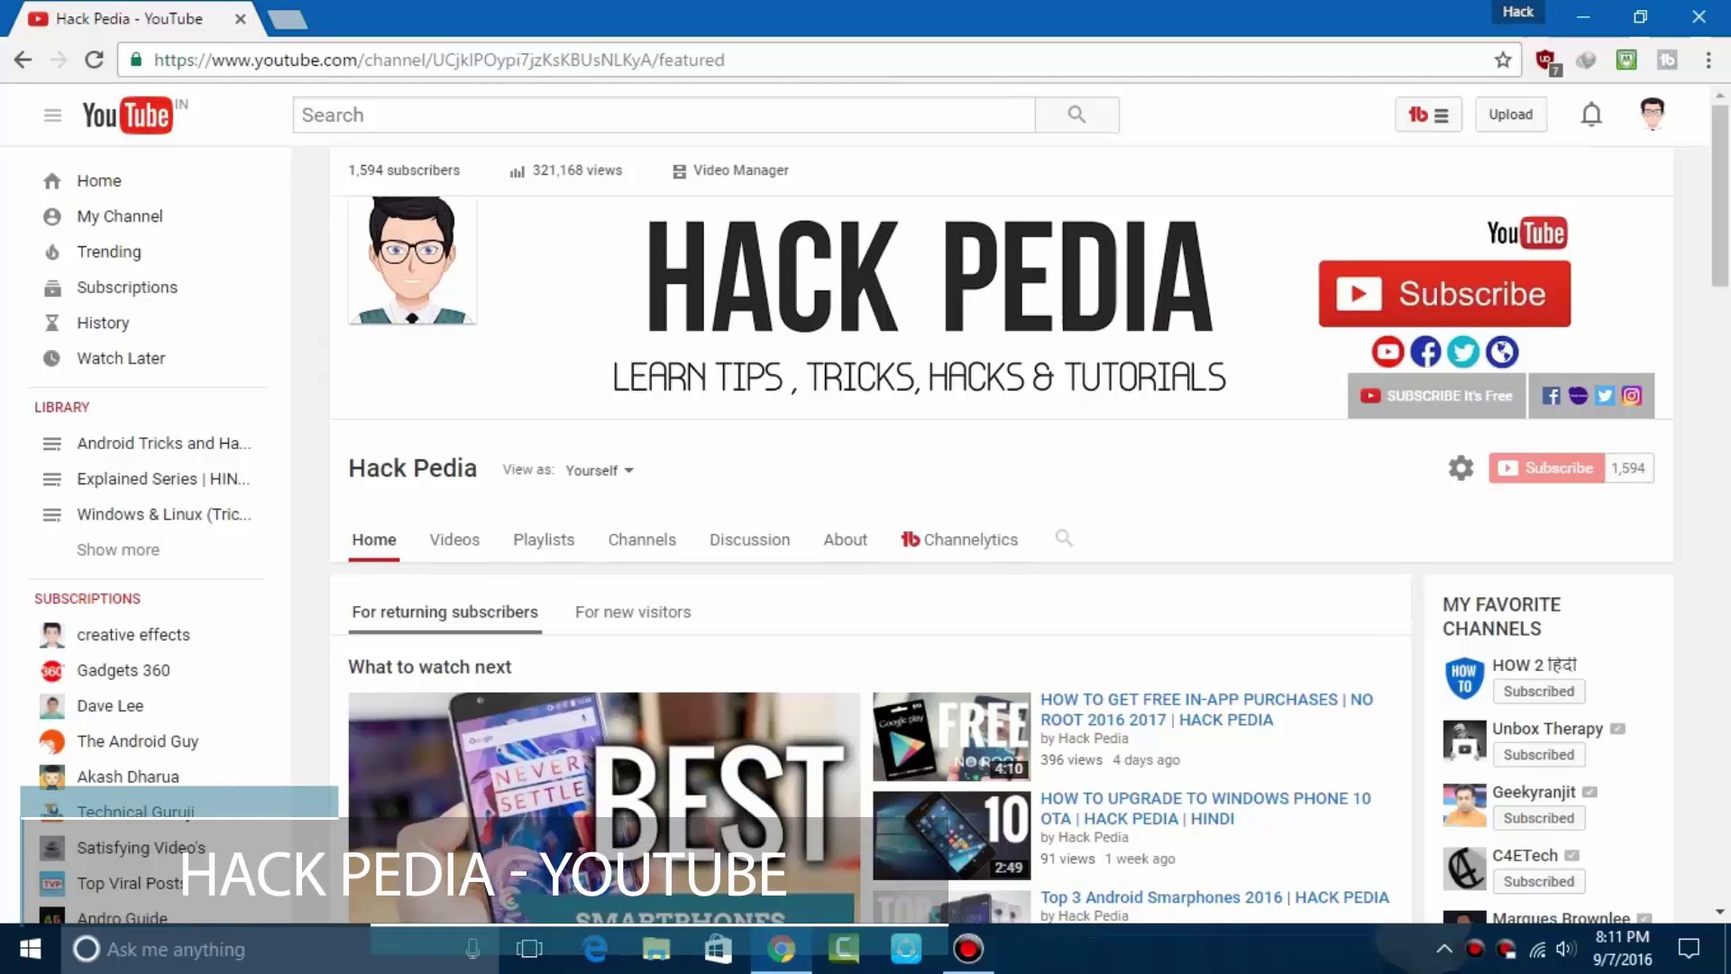
# Step: Look over the featured video thumbnails with the BEST lettering on the Hack Pedia channel page
pyautogui.scroll(-3, 604, 577)
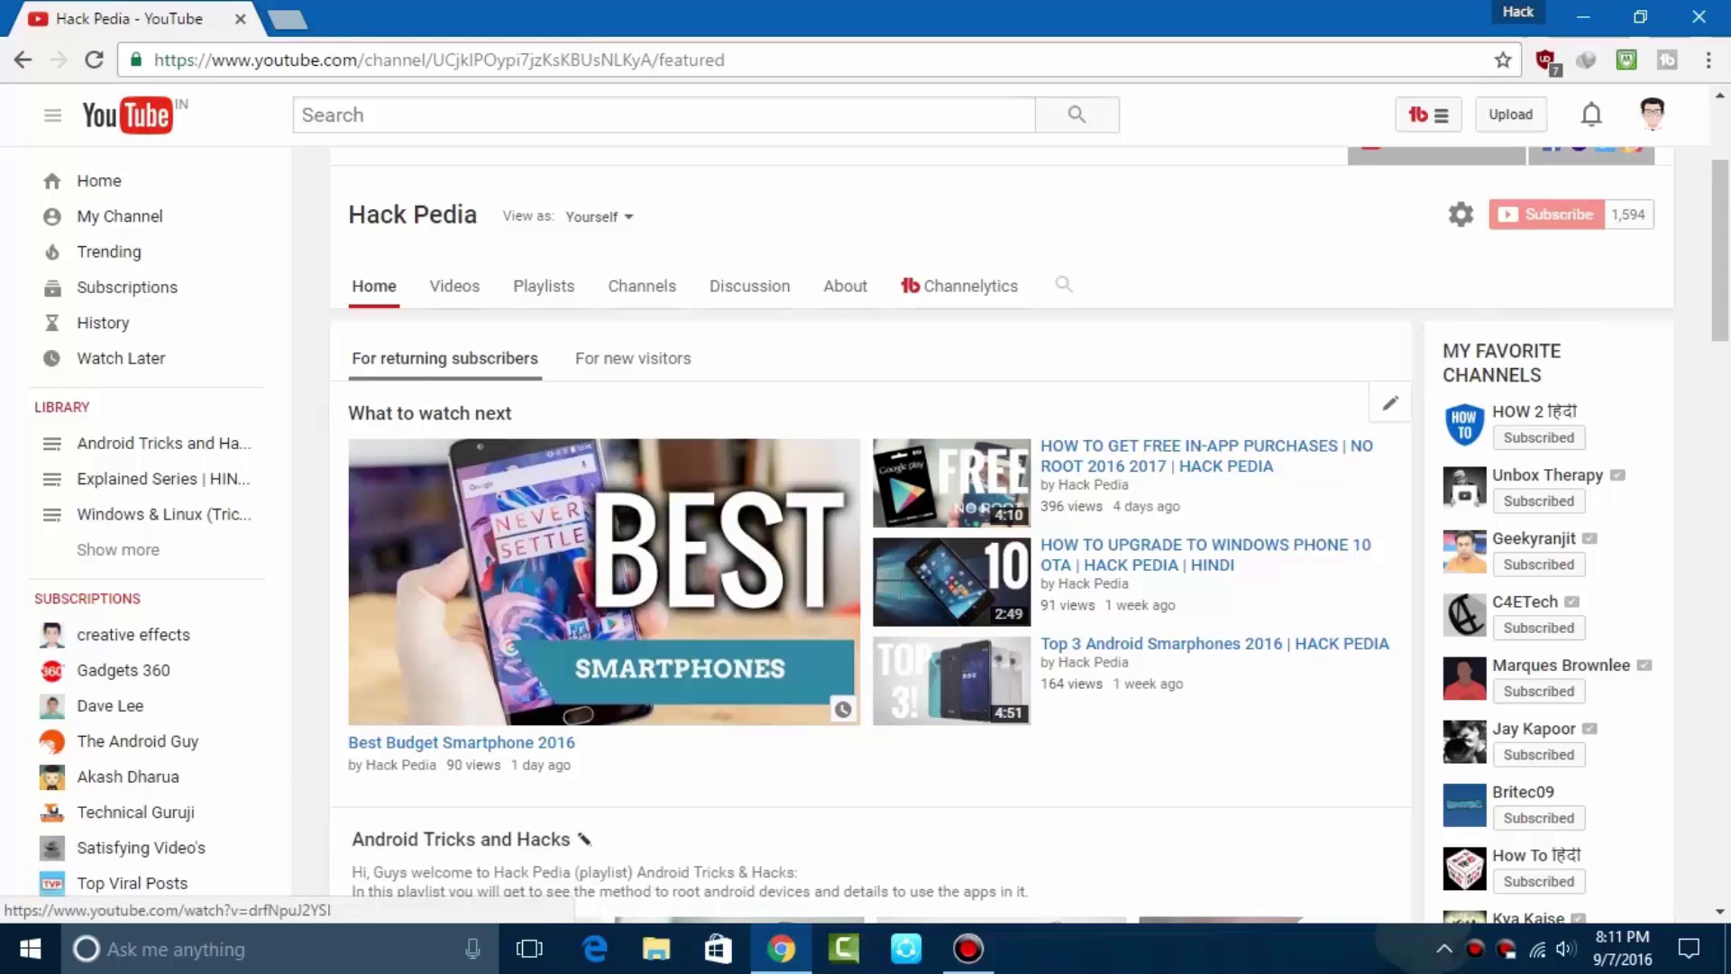
pyautogui.scroll(3, 604, 577)
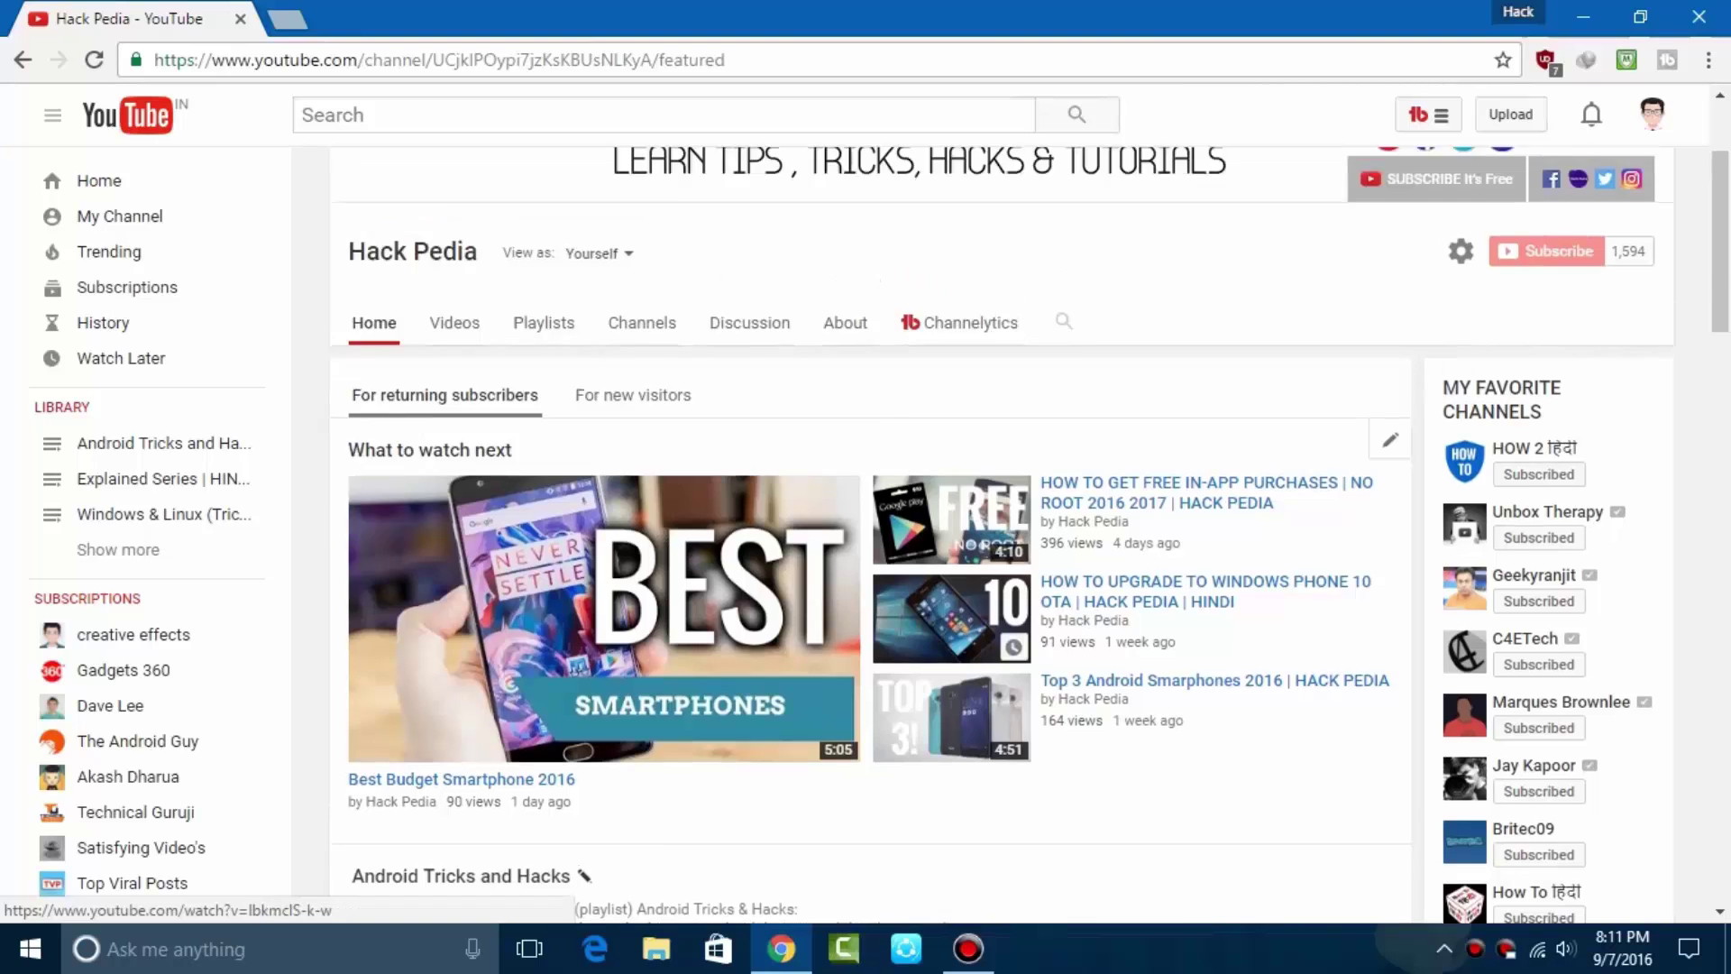
pyautogui.scroll(-4, 604, 577)
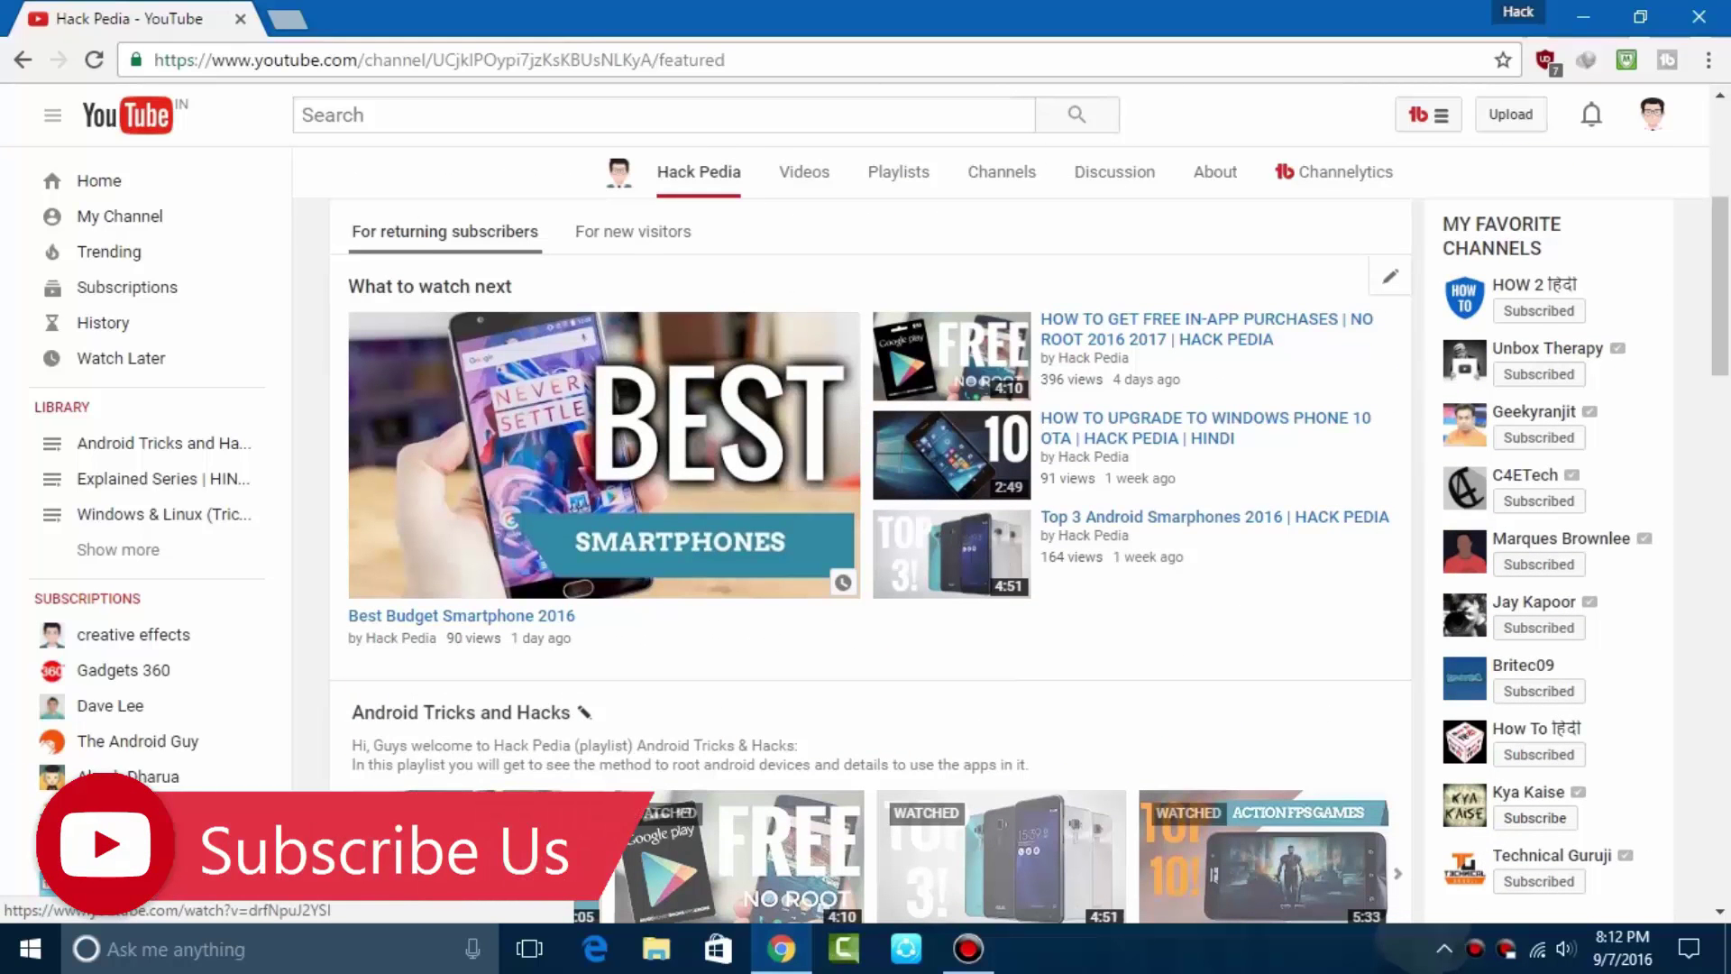
pyautogui.scroll(1, 604, 541)
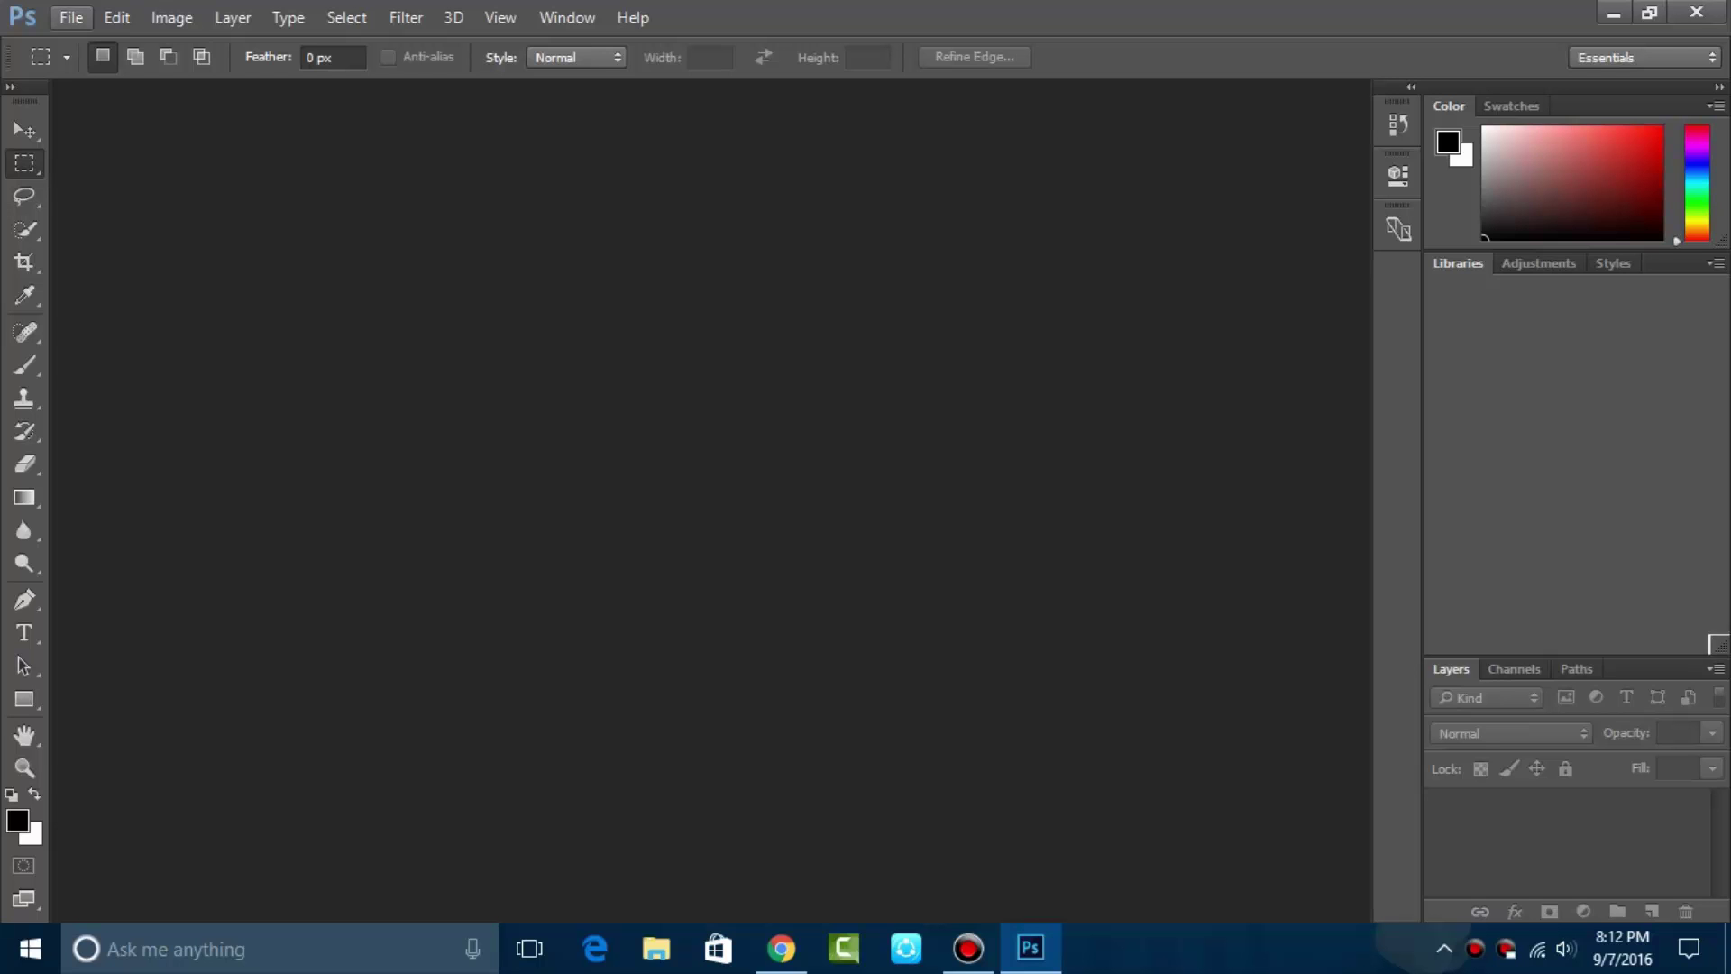
# Step: Open the image oneplus_3_review_04.jpg from the Desktop folder in Photoshop
pyautogui.click(71, 17)
pyautogui.press('Return')
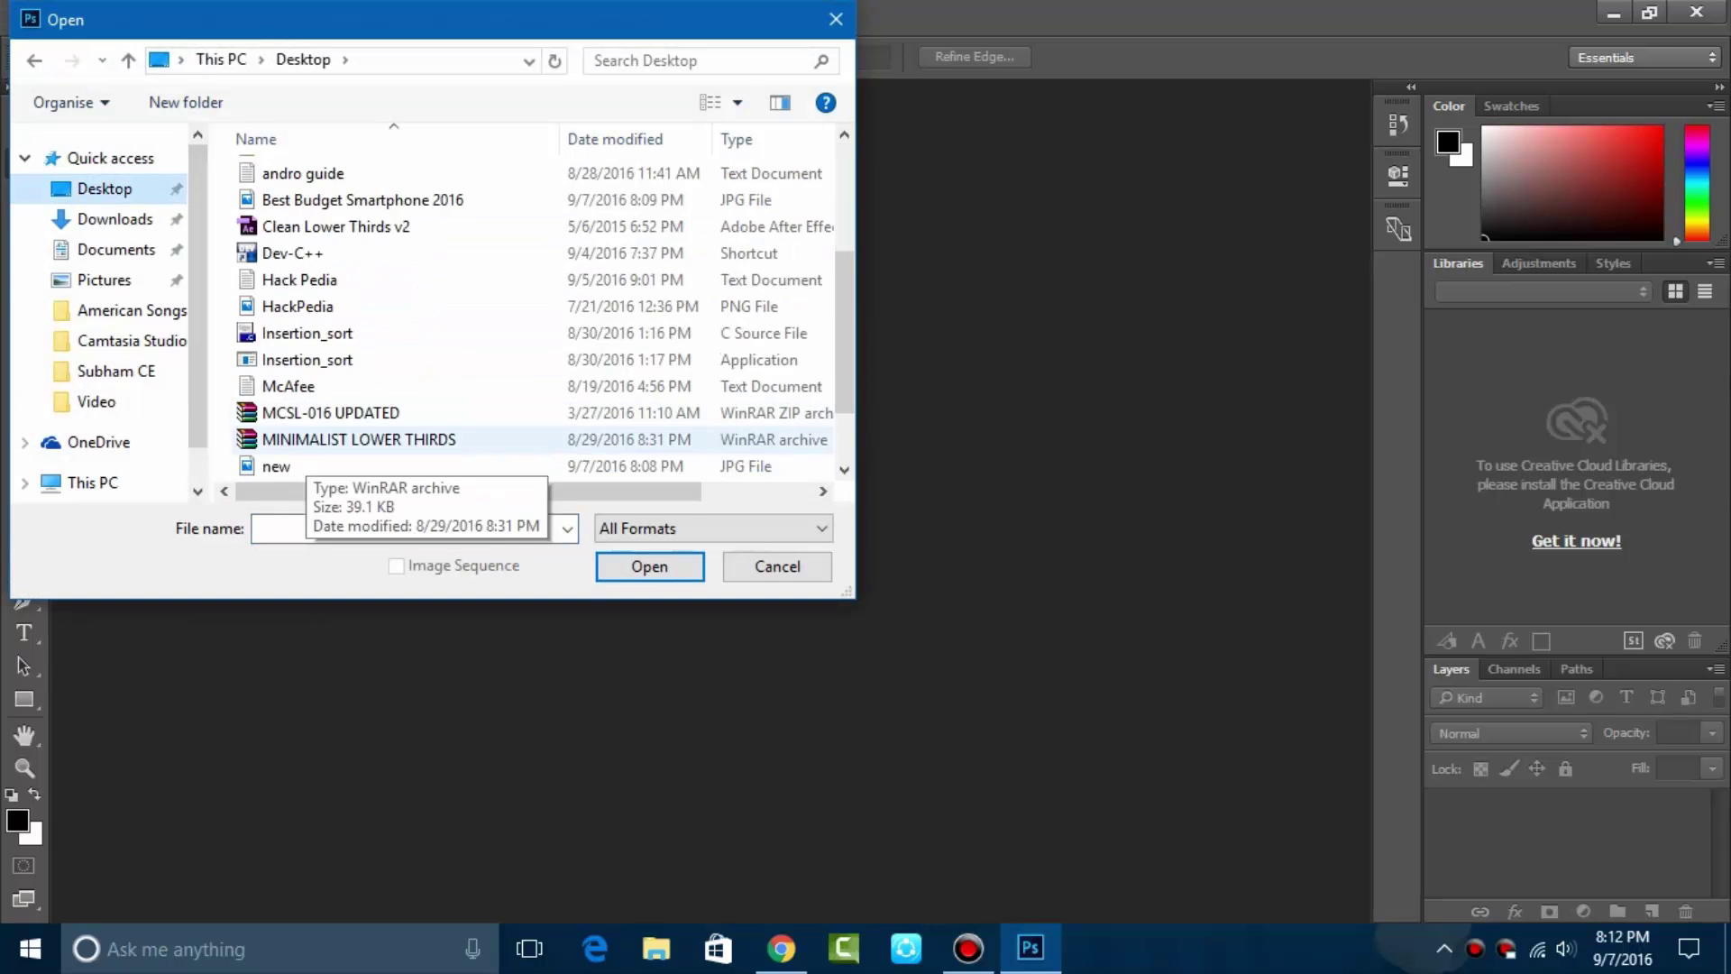
pyautogui.scroll(-1, 332, 369)
pyautogui.click(332, 413)
pyautogui.press('Return')
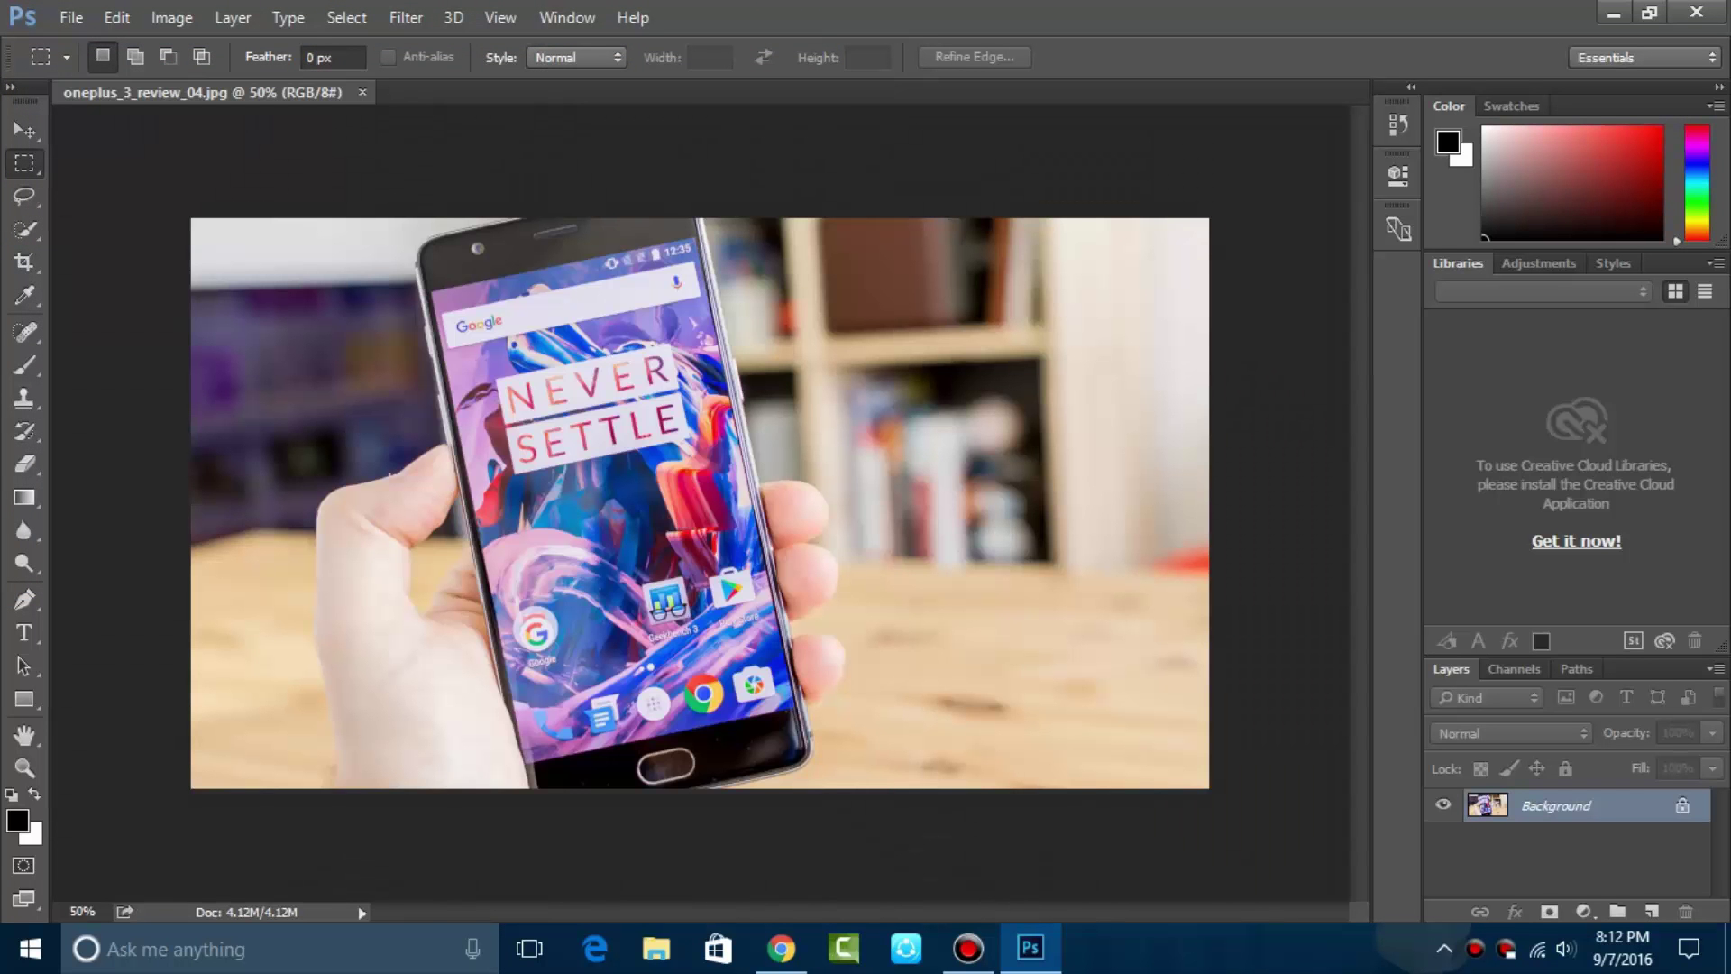
# Step: Add the text BEST in white Oswald Regular at 95 pt over the area beside the phone and commit it
pyautogui.hotkey('ctrl', '+')
pyautogui.hotkey('ctrl', '+')
pyautogui.hotkey('ctrl', '+')
pyautogui.hotkey('ctrl', '-')
pyautogui.hotkey('ctrl', '-')
pyautogui.hotkey('ctrl', '-')
pyautogui.press('t')
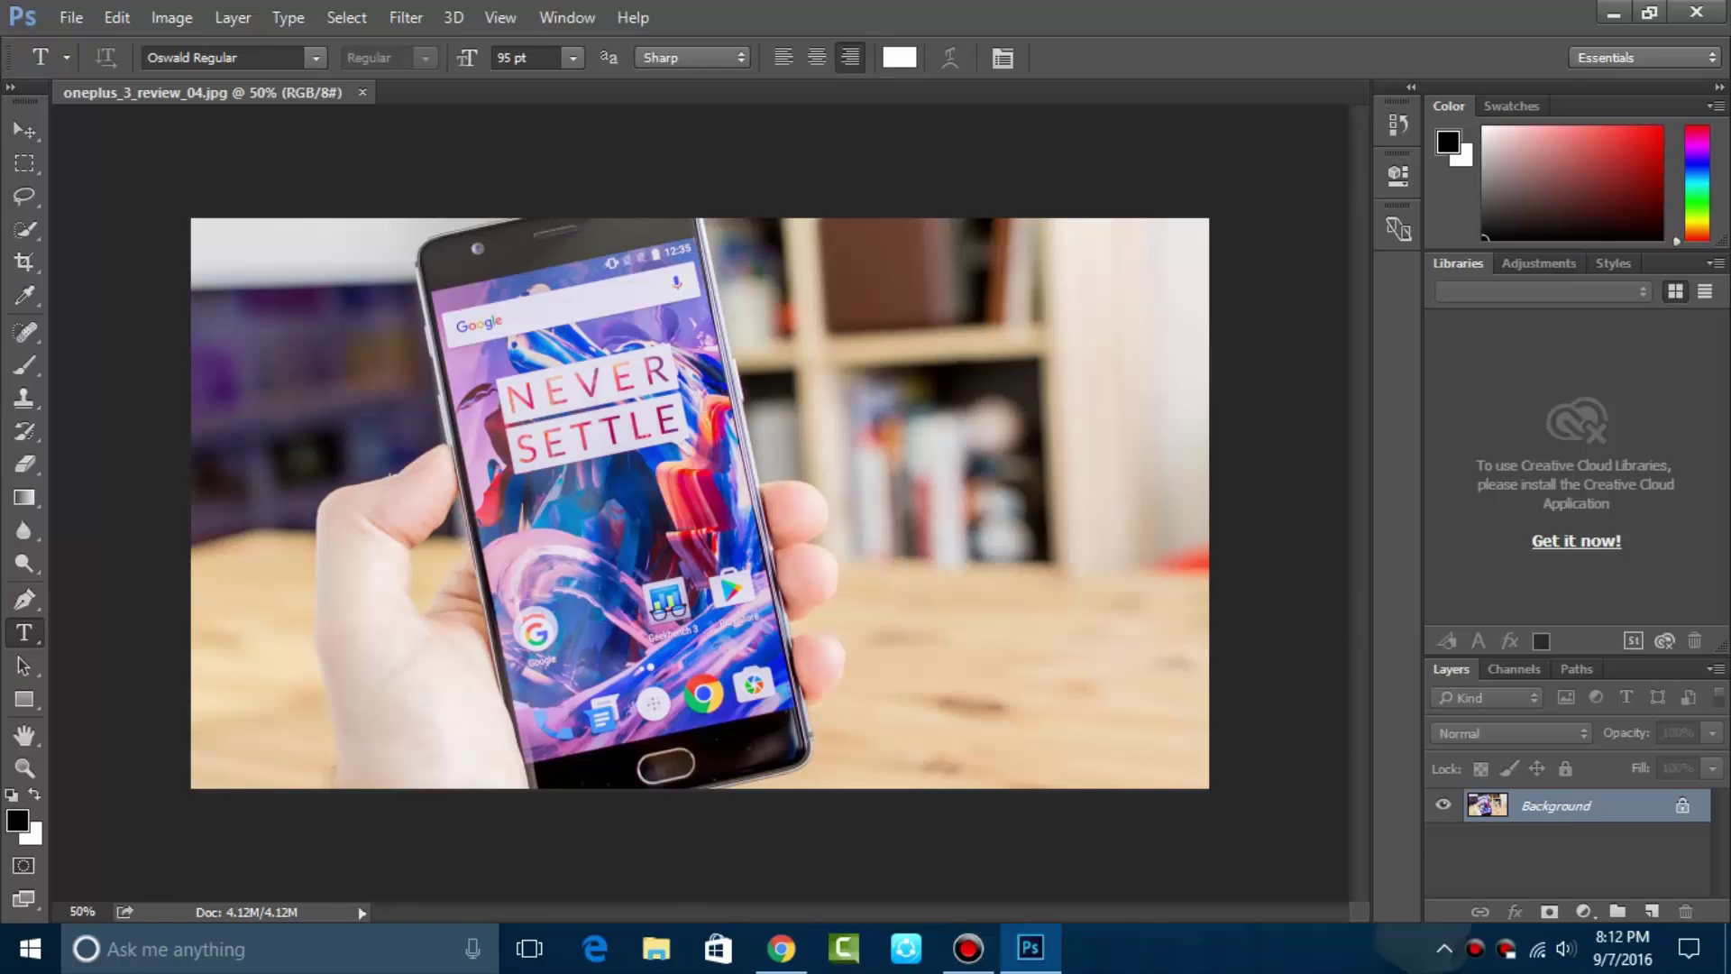
pyautogui.click(779, 397)
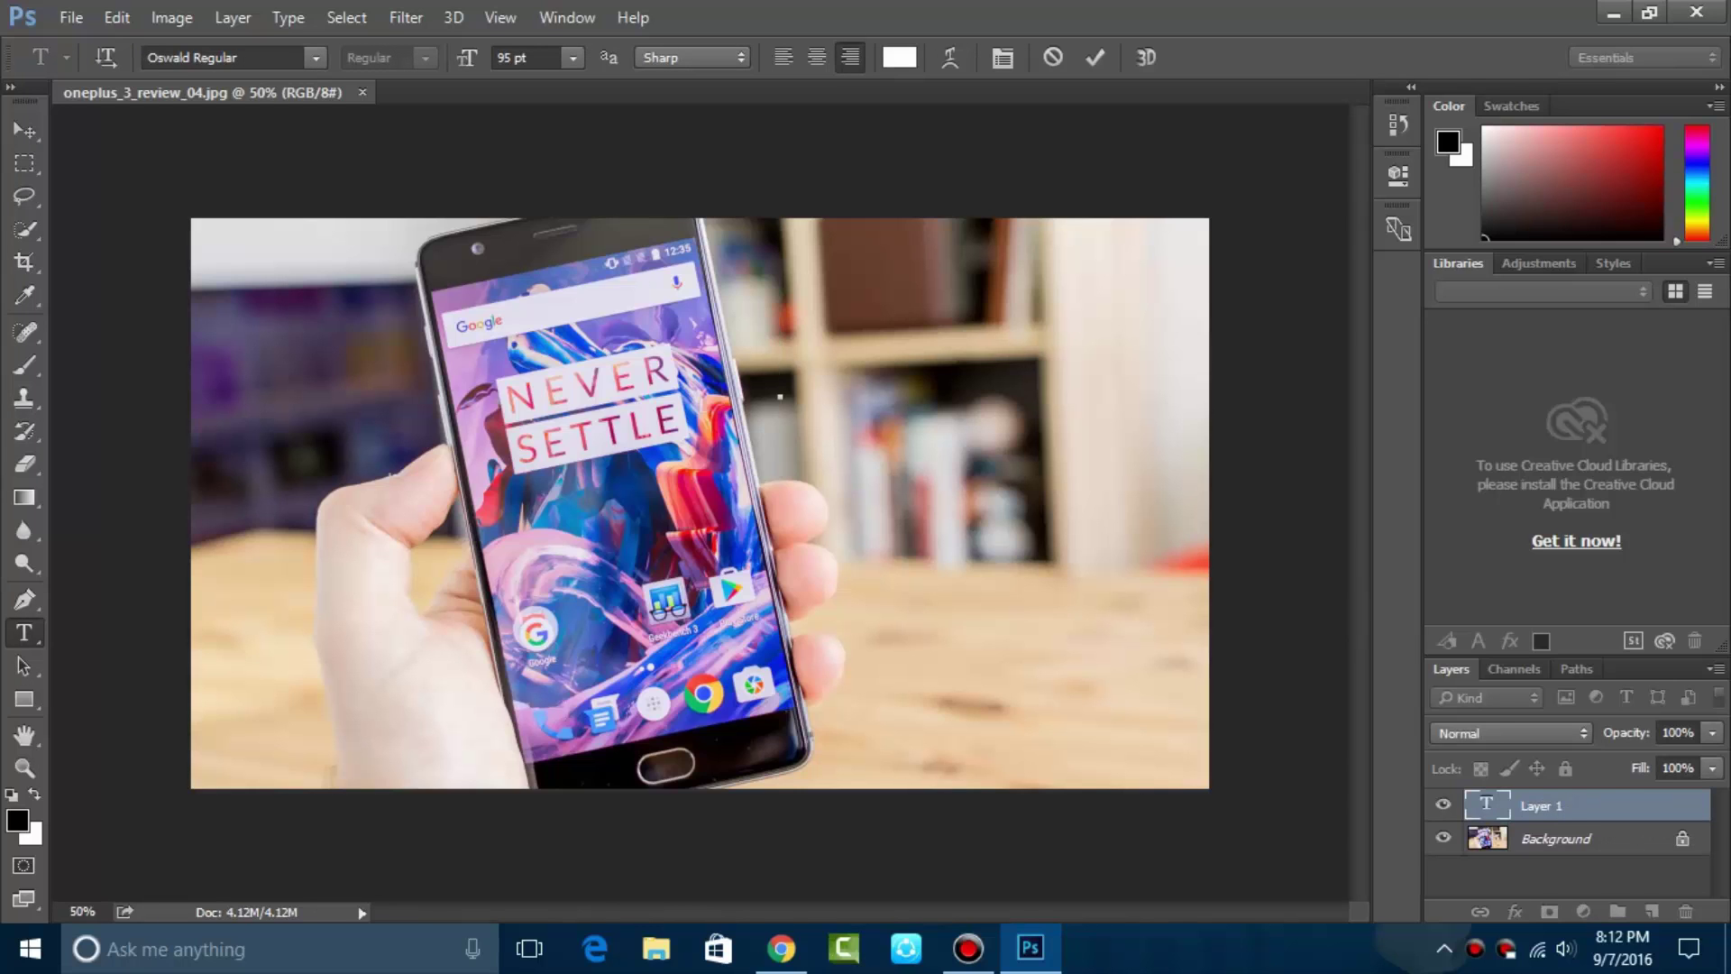
pyautogui.write('BEST')
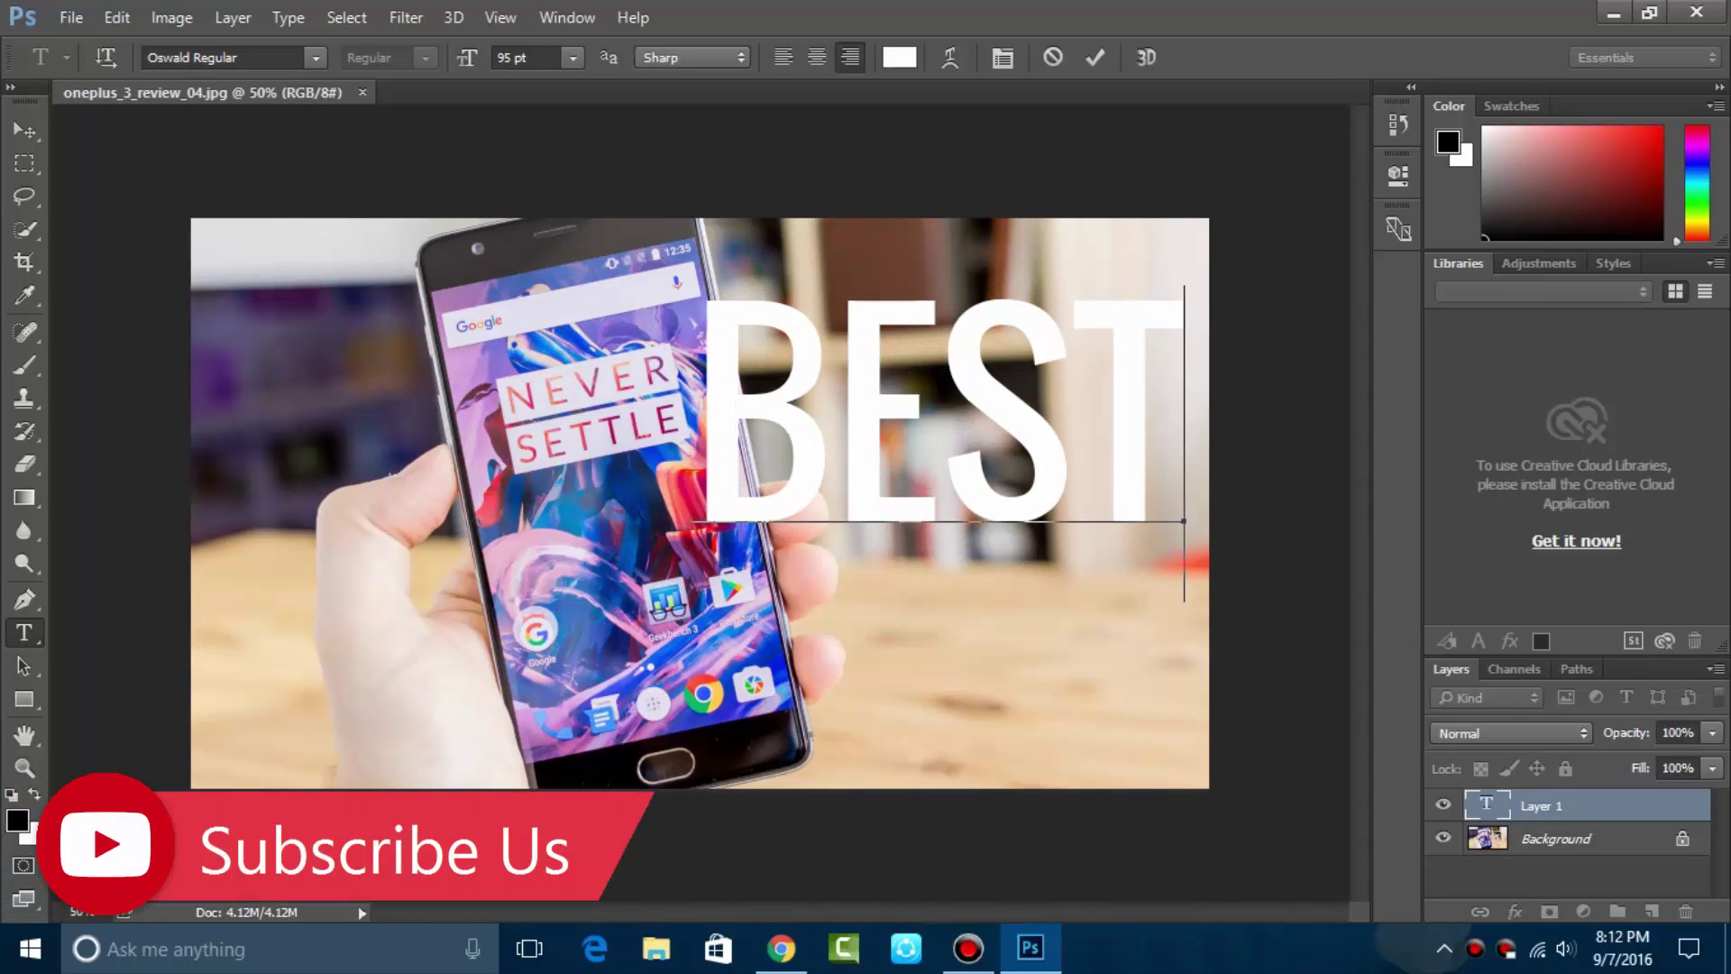
pyautogui.click(1074, 406)
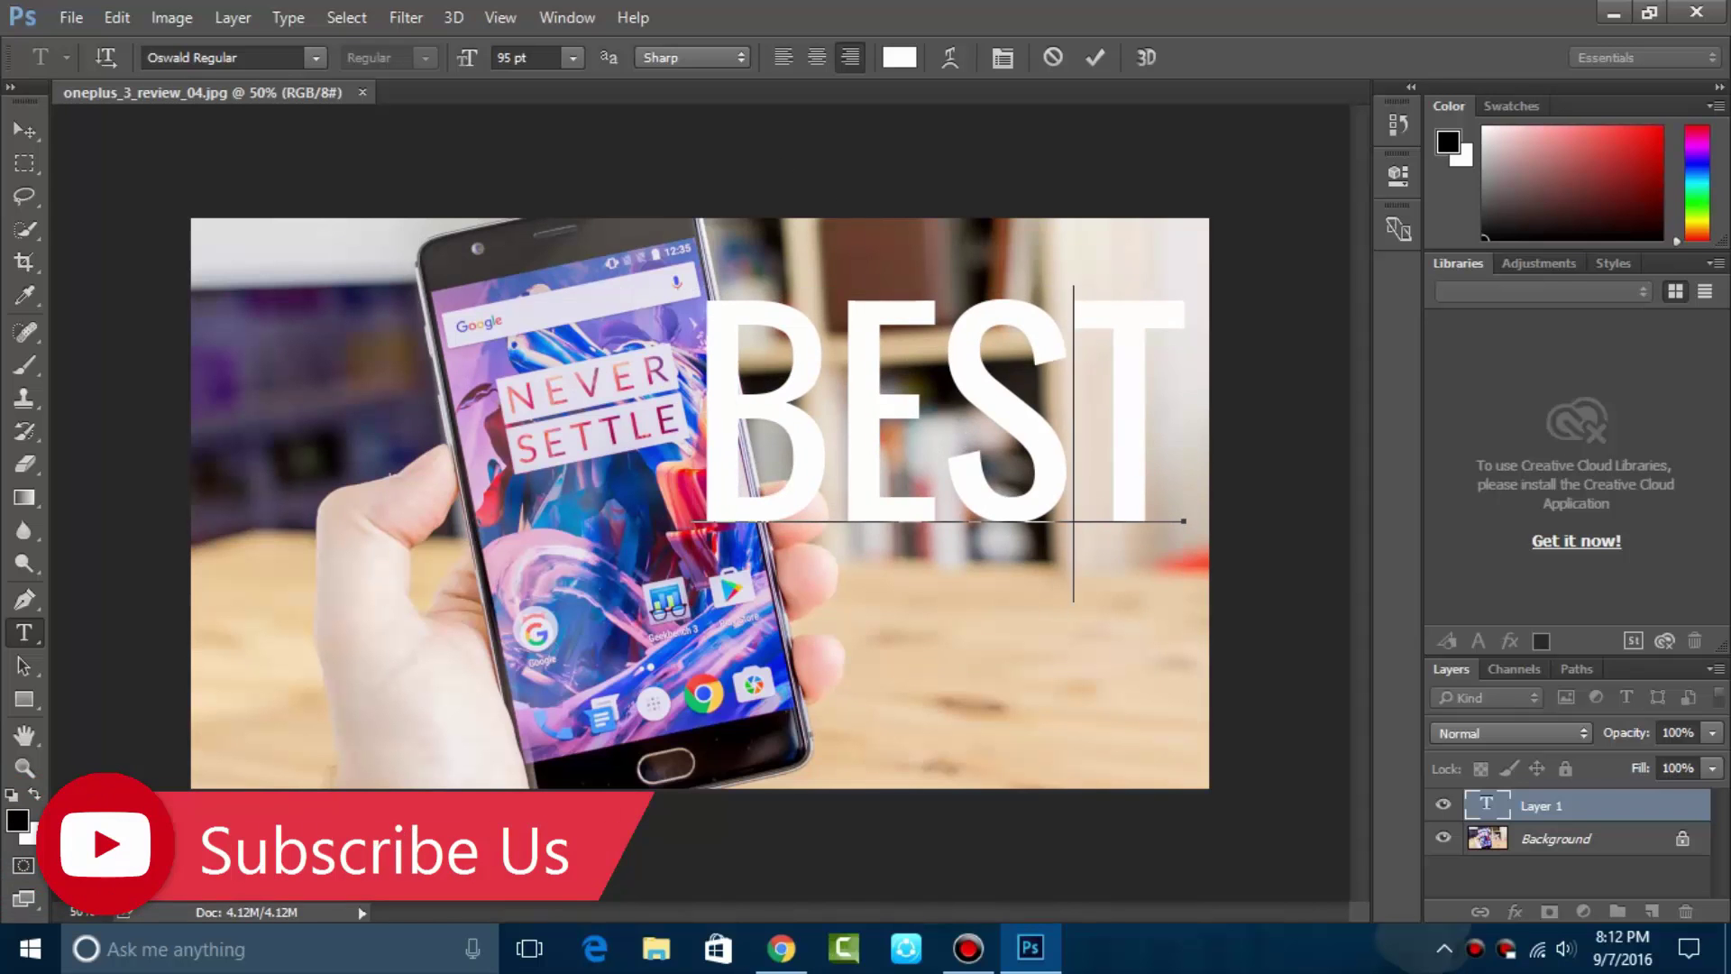
pyautogui.hotkey('ctrl', 'a')
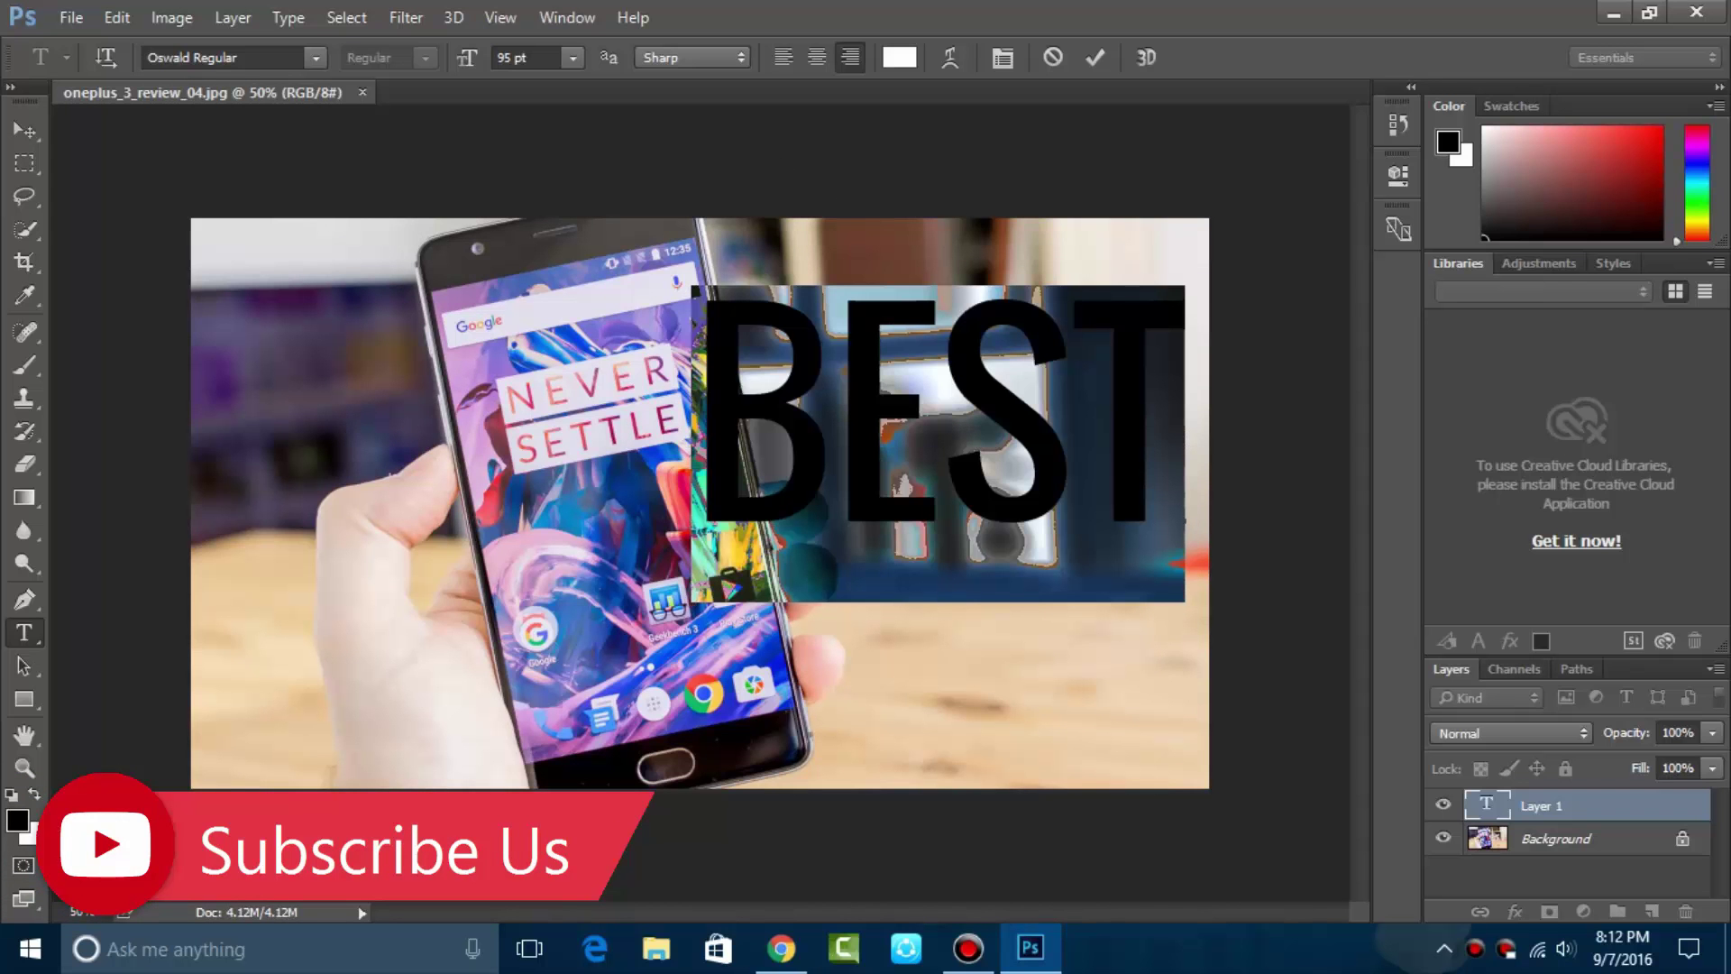
pyautogui.click(1548, 805)
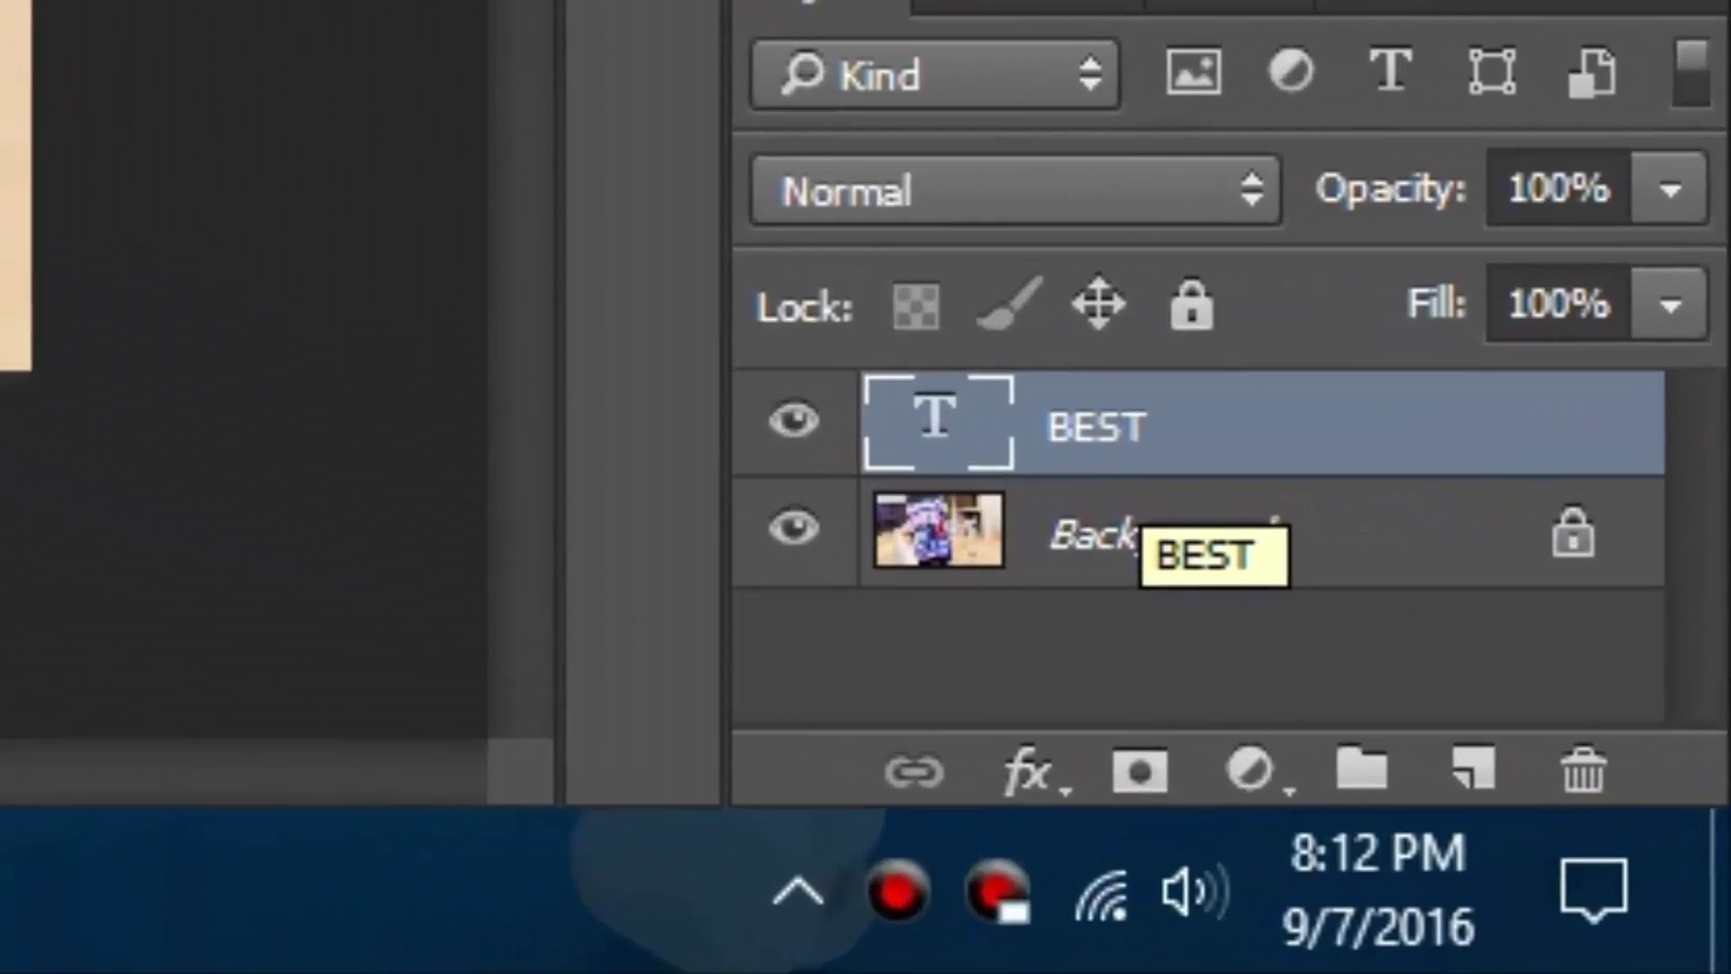
# Step: Add an Outer Glow effect to the BEST text layer and set the glow colour to black (000000)
pyautogui.rightClick(1548, 805)
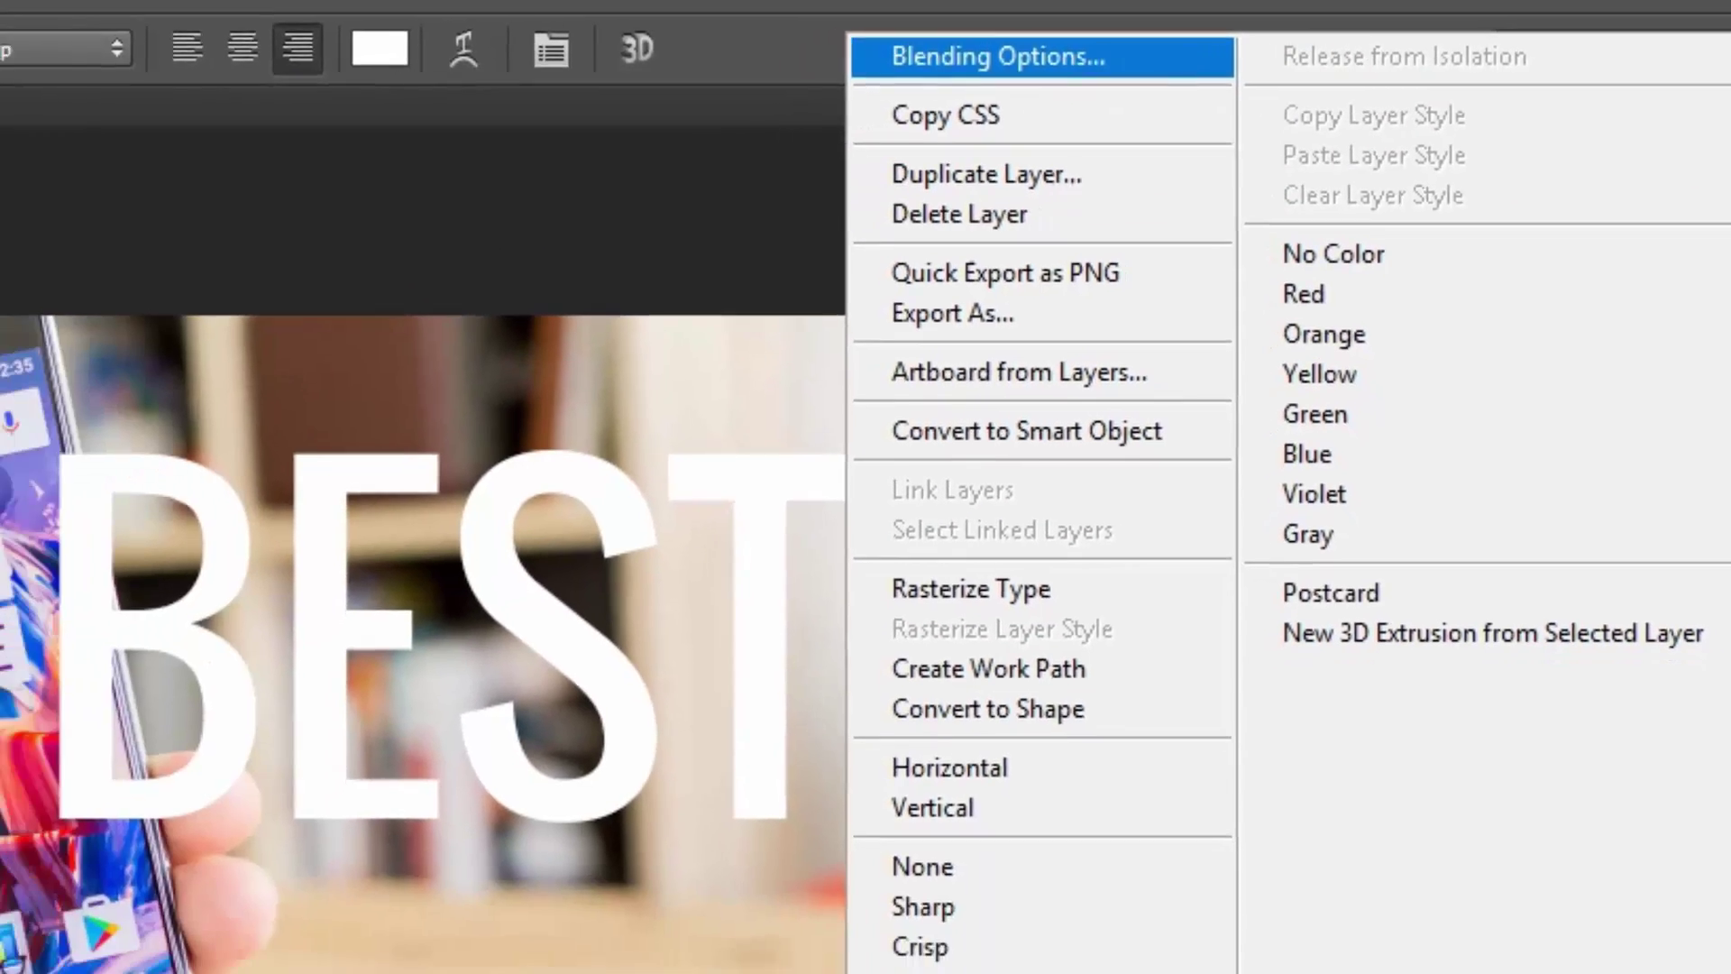
pyautogui.click(931, 56)
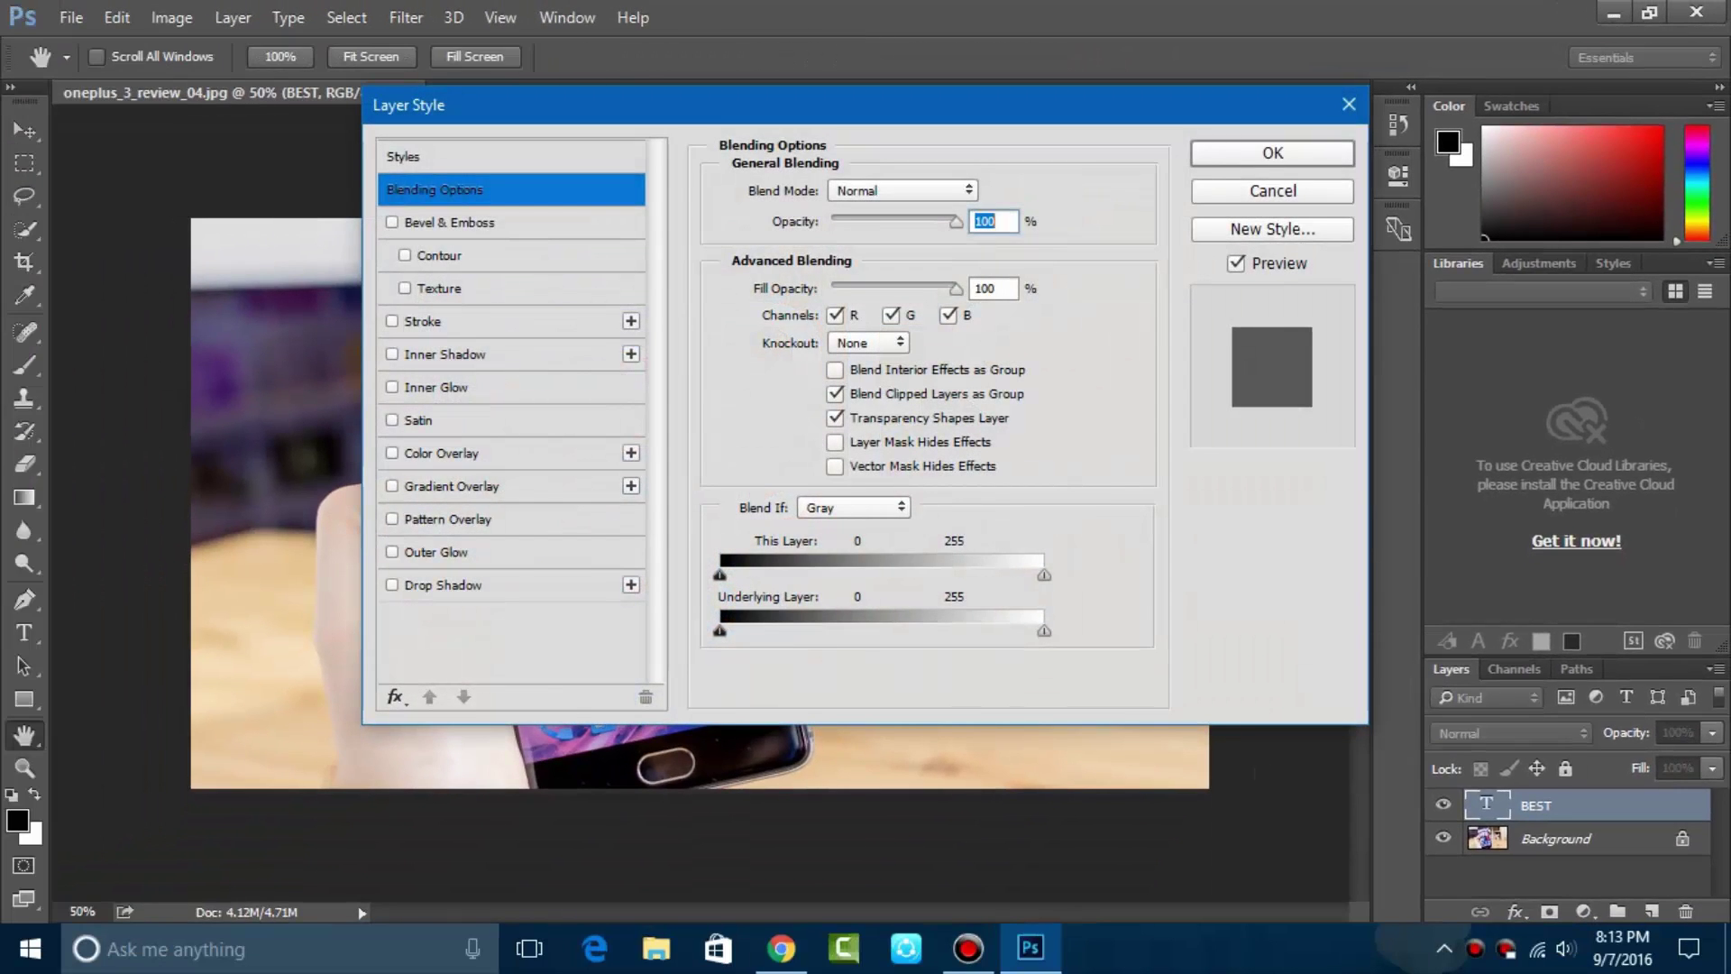
pyautogui.click(391, 552)
pyautogui.click(435, 552)
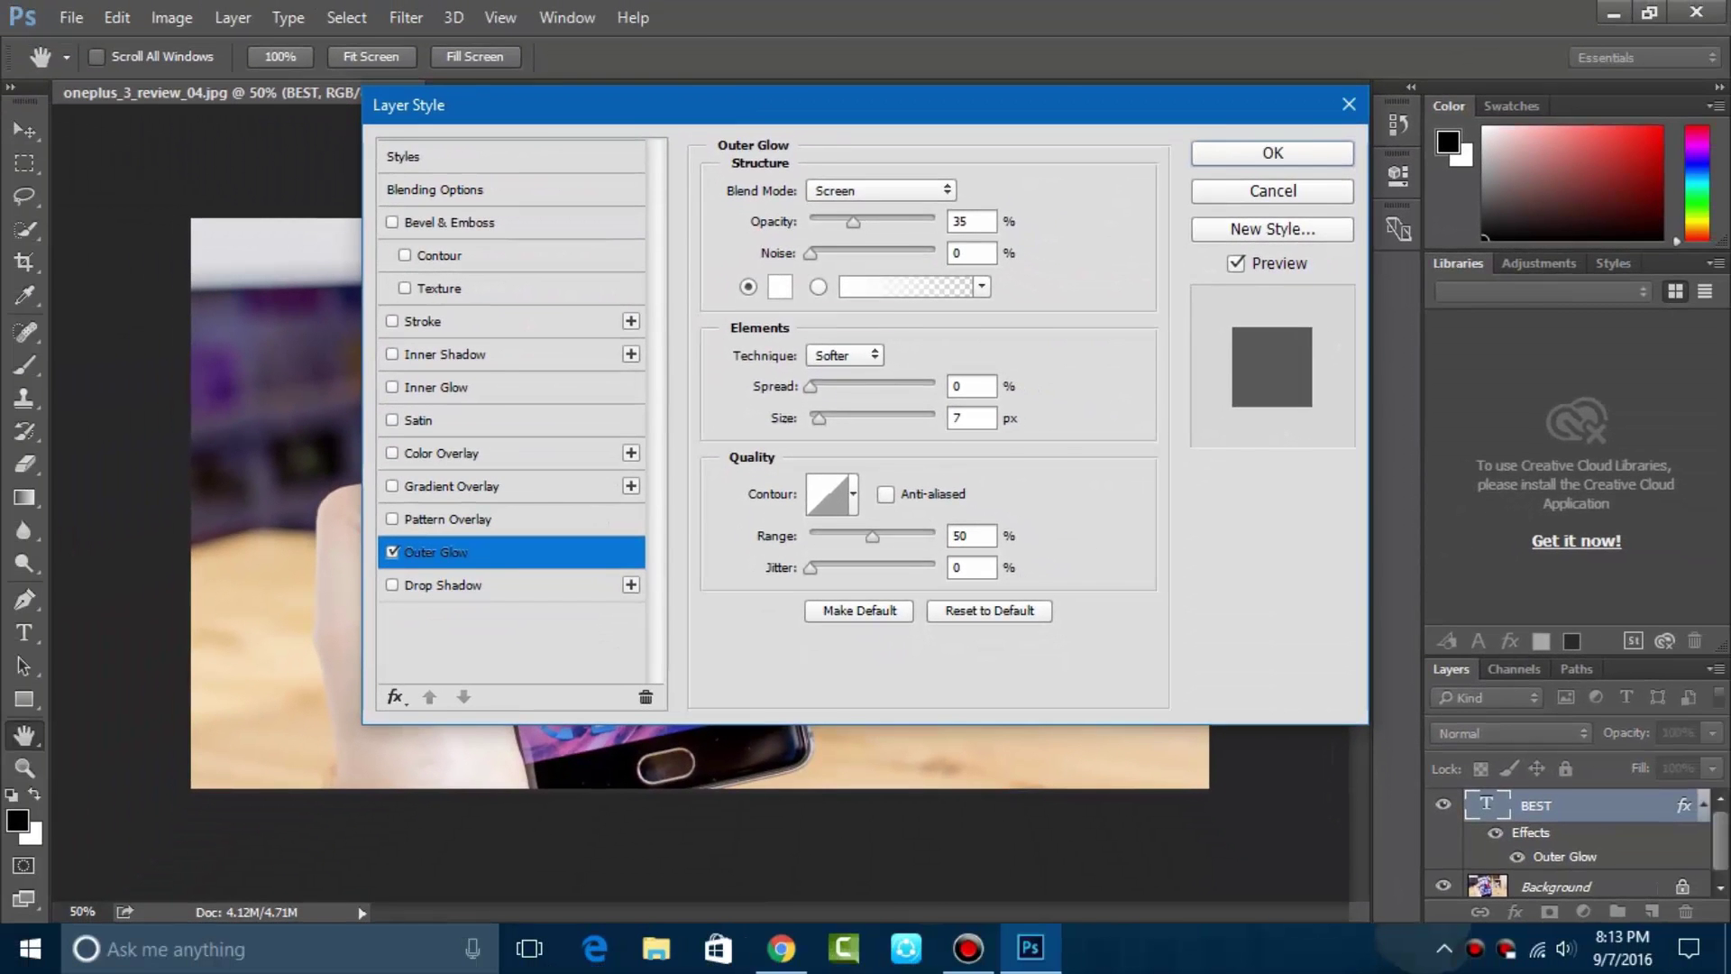
pyautogui.click(763, 301)
pyautogui.moveTo(793, 397); pyautogui.dragTo(860, 538)
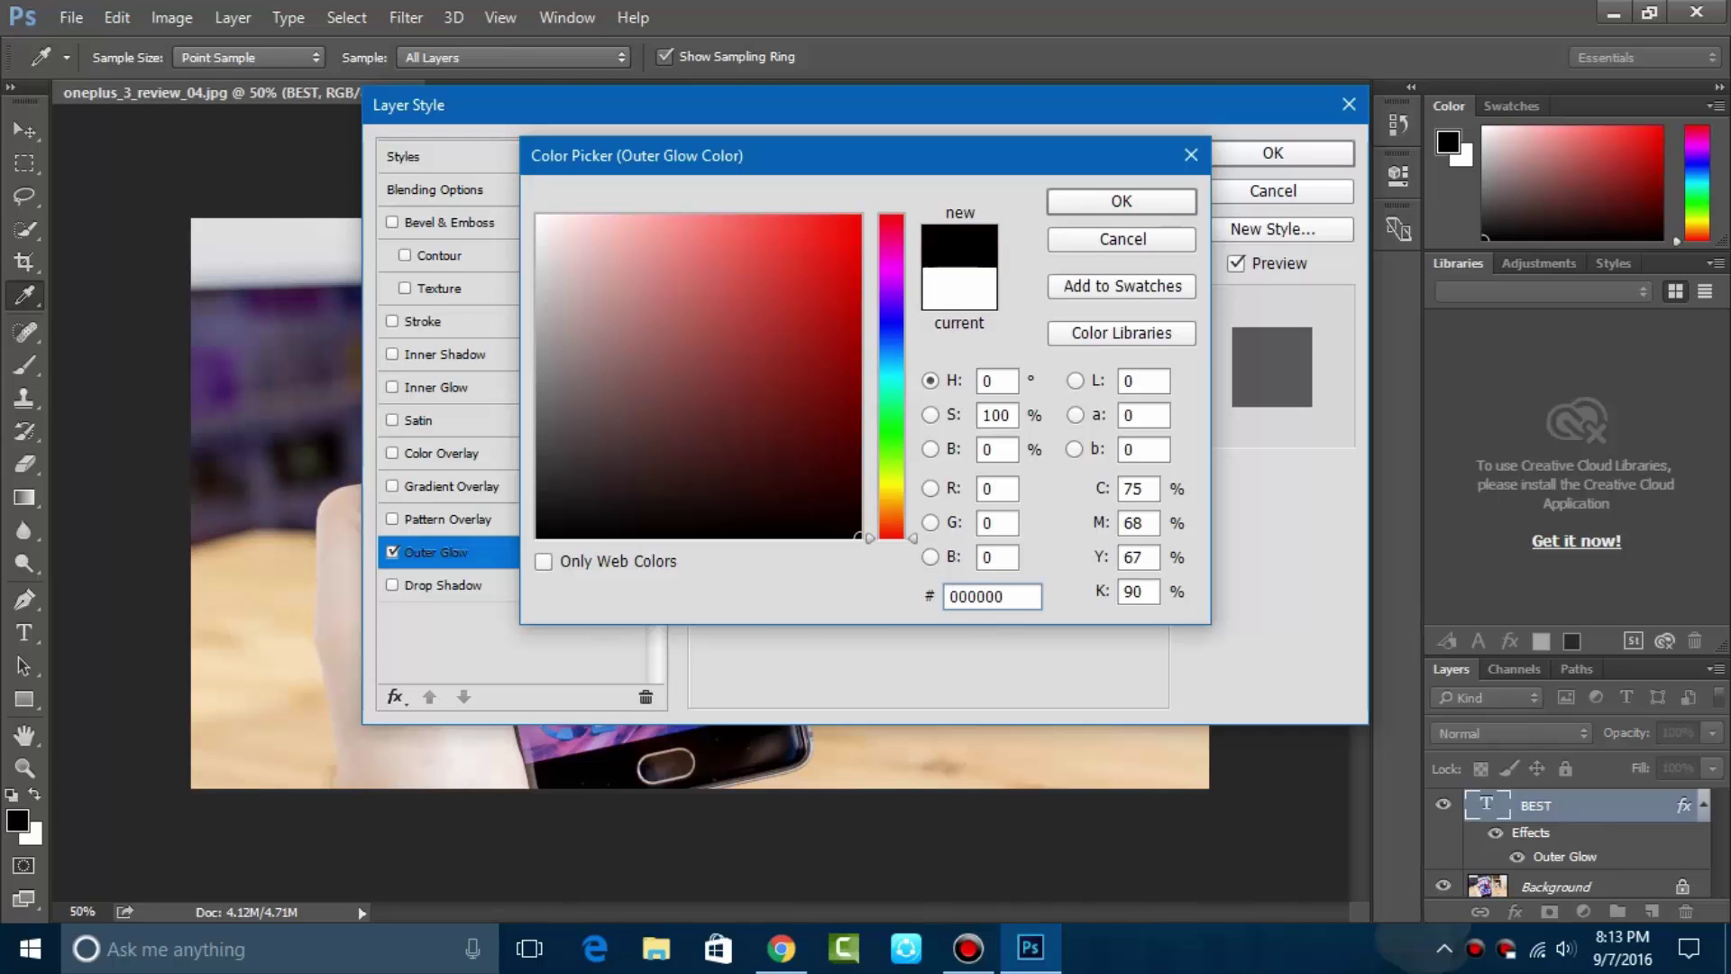
pyautogui.press('Return')
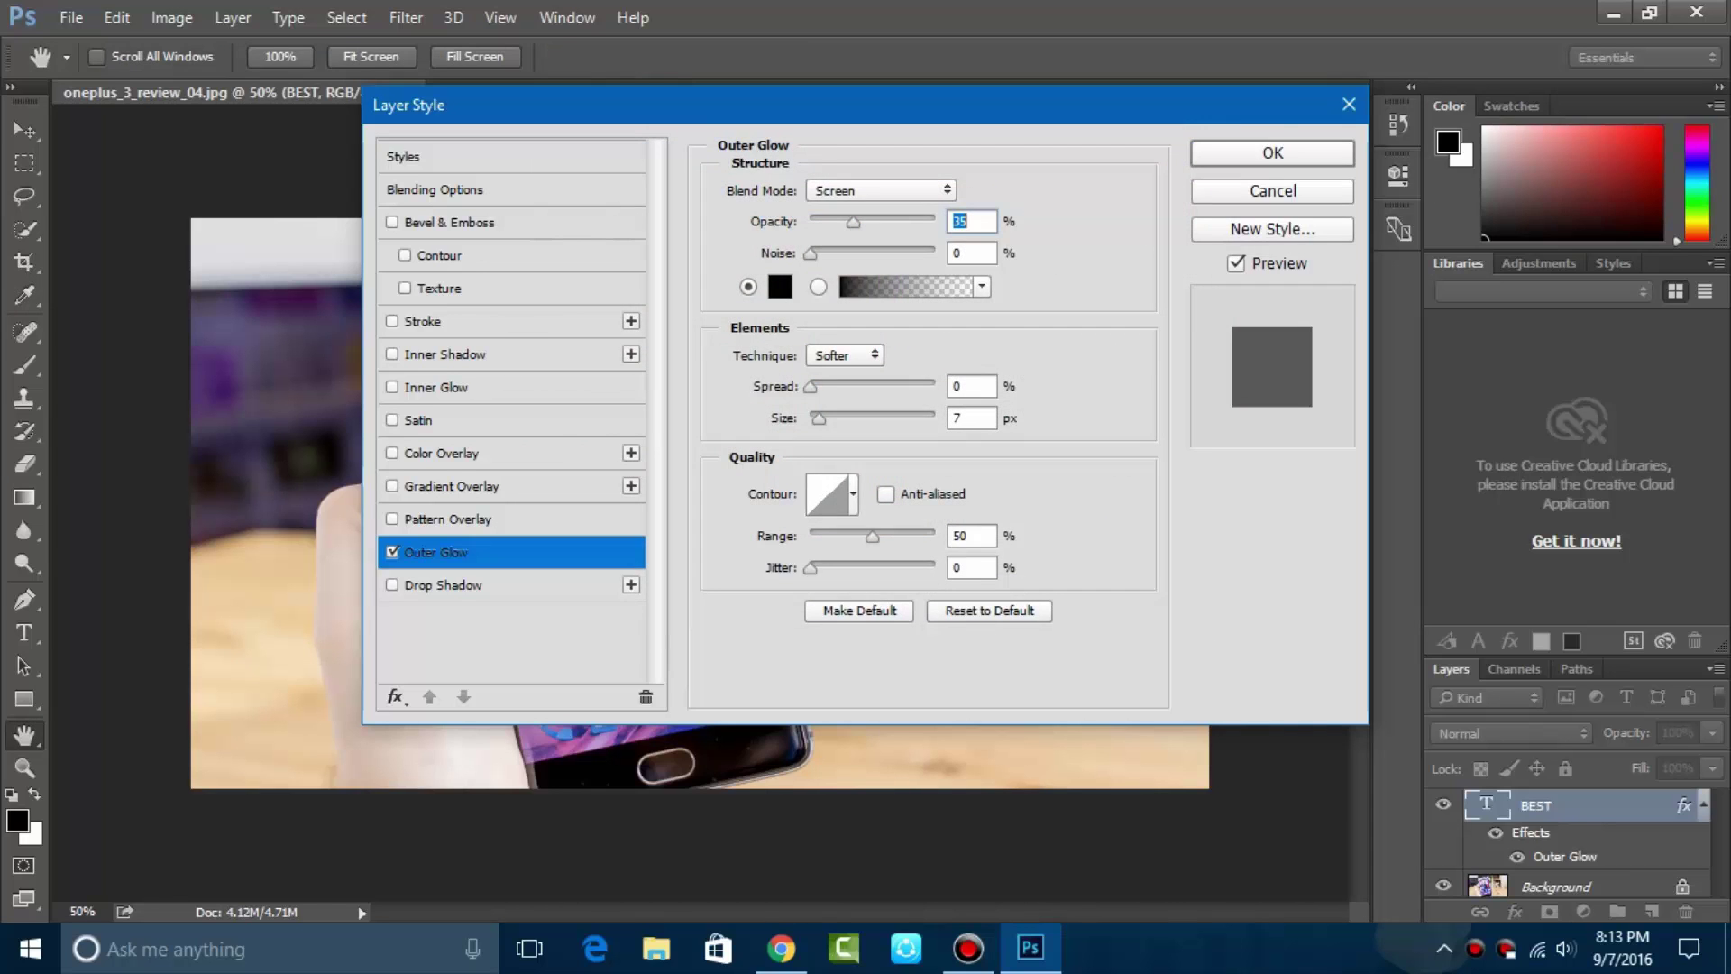
# Step: Uncover the text behind the Layer Style dialog and set the outer glow's blend mode to Normal
pyautogui.moveTo(888, 99); pyautogui.dragTo(953, 426)
pyautogui.moveTo(876, 714)
pyautogui.mouseDown()
pyautogui.moveTo(999, 714)
pyautogui.moveTo(876, 714)
pyautogui.mouseUp()
pyautogui.click(947, 518)
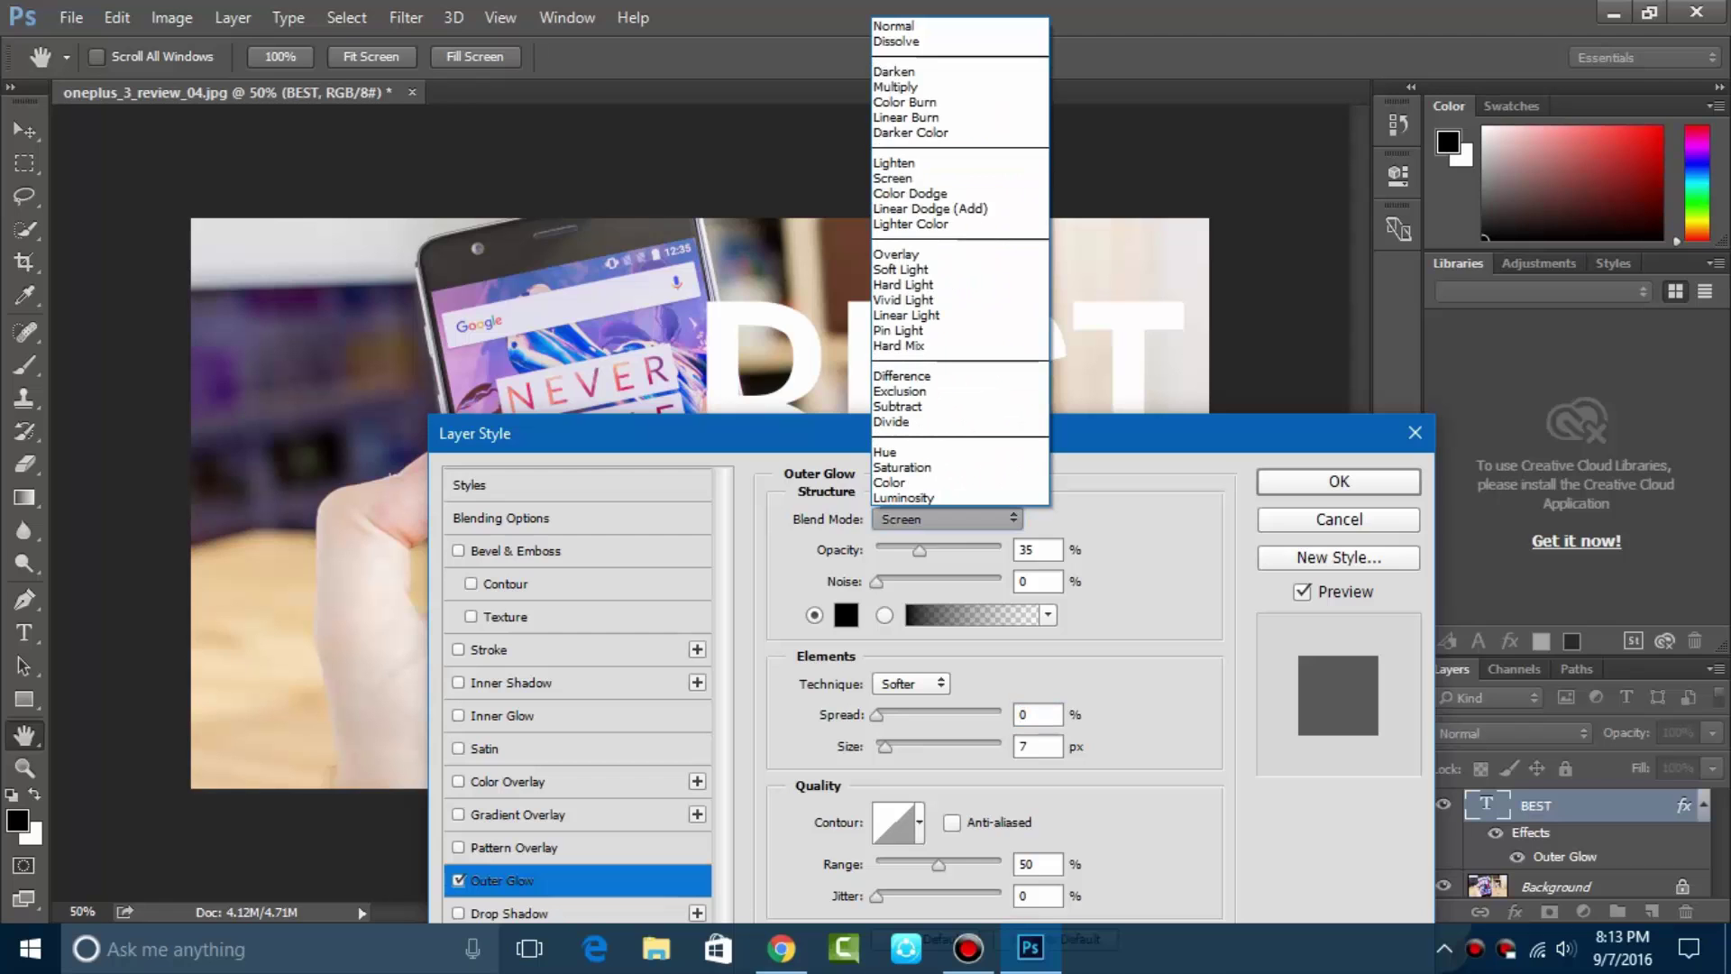
pyautogui.click(947, 25)
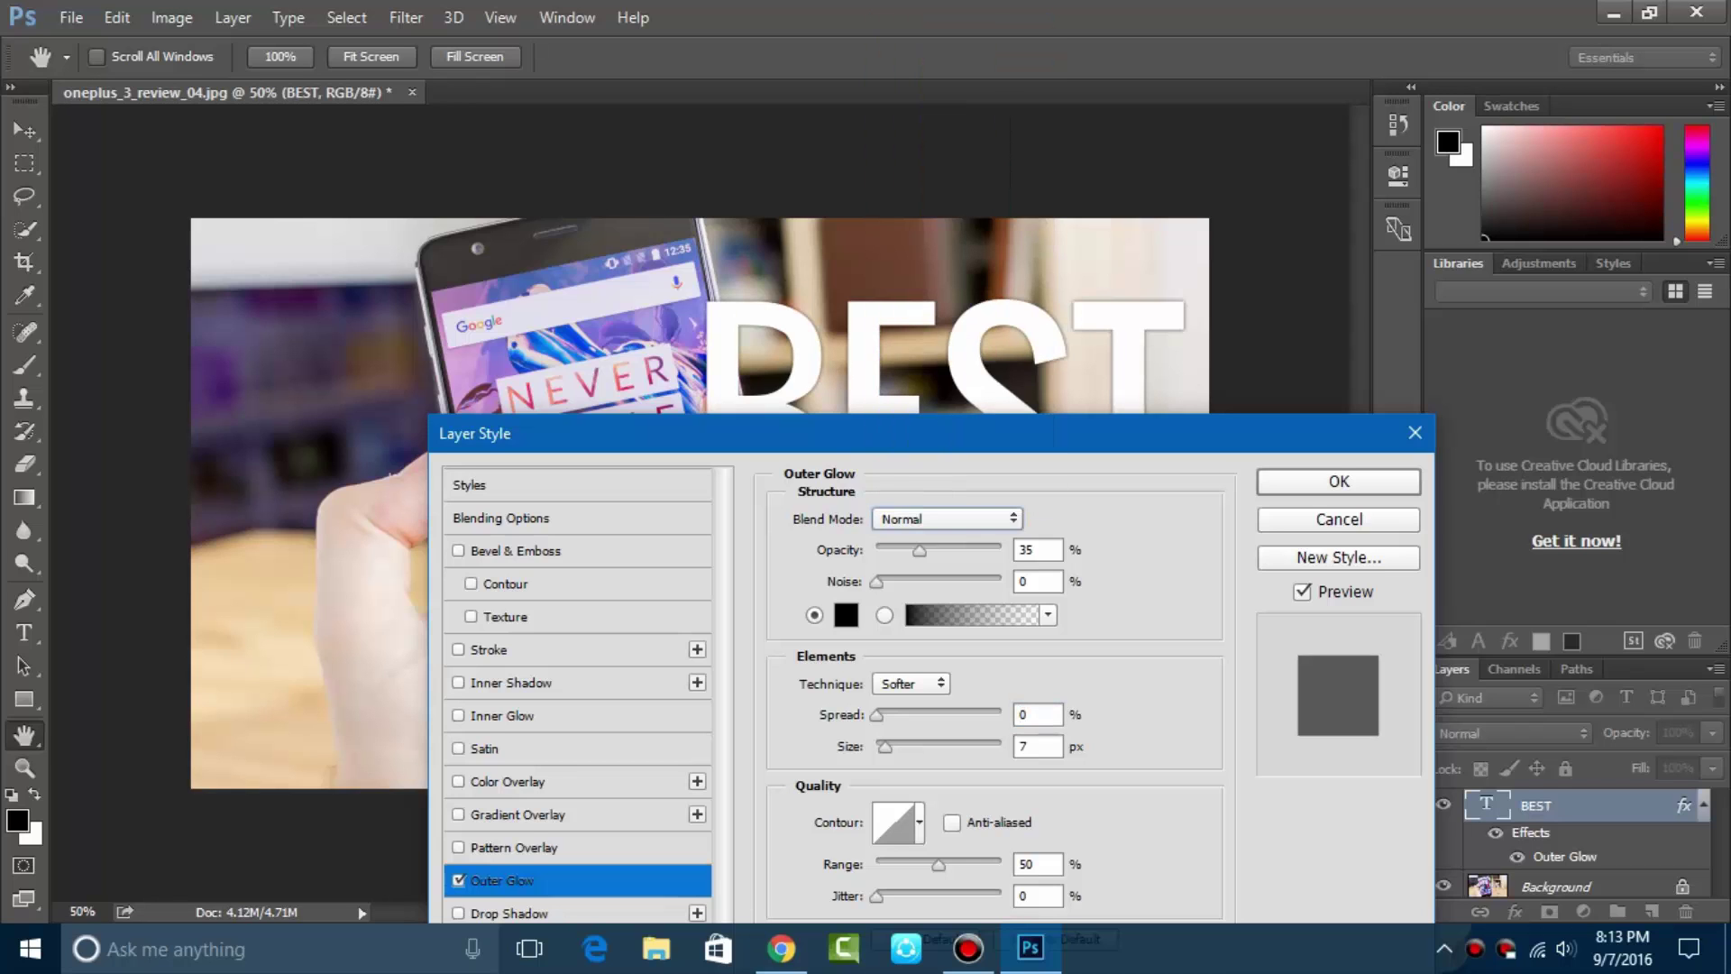
# Step: Set the outer glow's spread to 26% and its size to 24 px
pyautogui.moveTo(886, 746); pyautogui.dragTo(908, 715)
pyautogui.write('0')
pyautogui.press('Up')
pyautogui.press('Up')
pyautogui.press('Up')
pyautogui.press('Up')
pyautogui.press('Up')
pyautogui.press('Up')
pyautogui.press('Up')
pyautogui.press('Up')
pyautogui.press('Up')
pyautogui.press('Up')
pyautogui.press('Up')
pyautogui.press('Up')
pyautogui.press('Up')
pyautogui.press('Up')
pyautogui.press('Up')
pyautogui.press('Up')
pyautogui.press('Up')
pyautogui.press('Up')
pyautogui.press('Up')
pyautogui.press('Up')
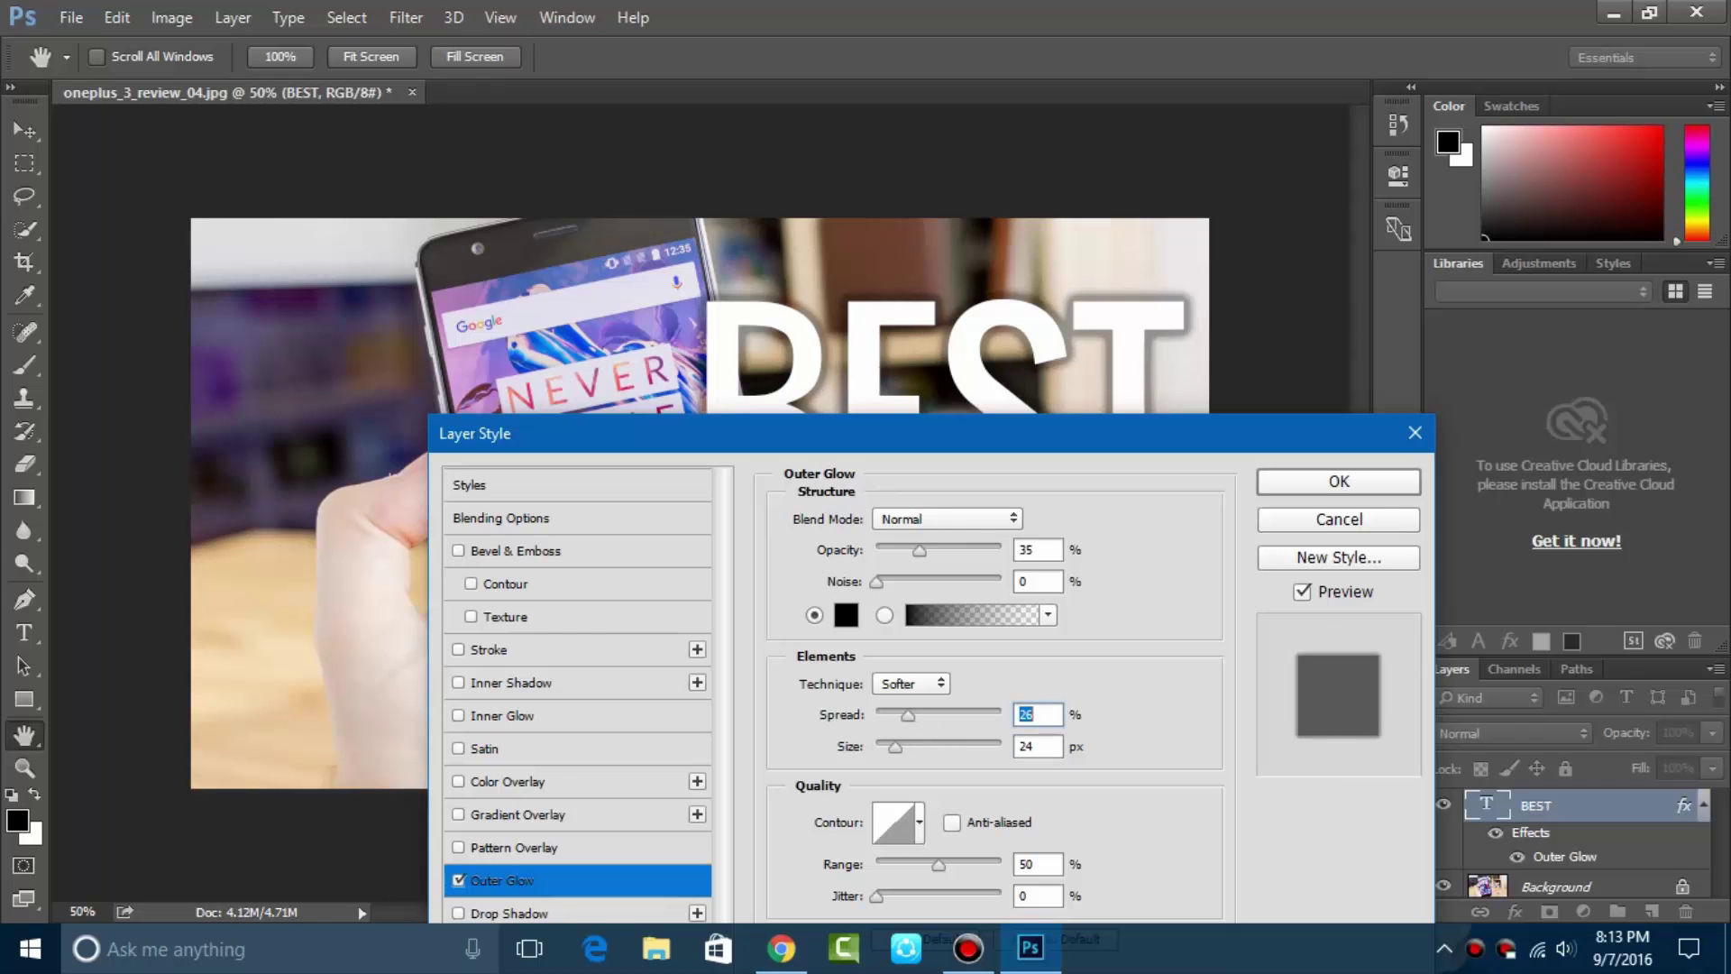
# Step: Set the outer glow's opacity to 100%, spread to 0% and size to 43 px, and apply the layer style
pyautogui.moveTo(920, 549); pyautogui.dragTo(1001, 550)
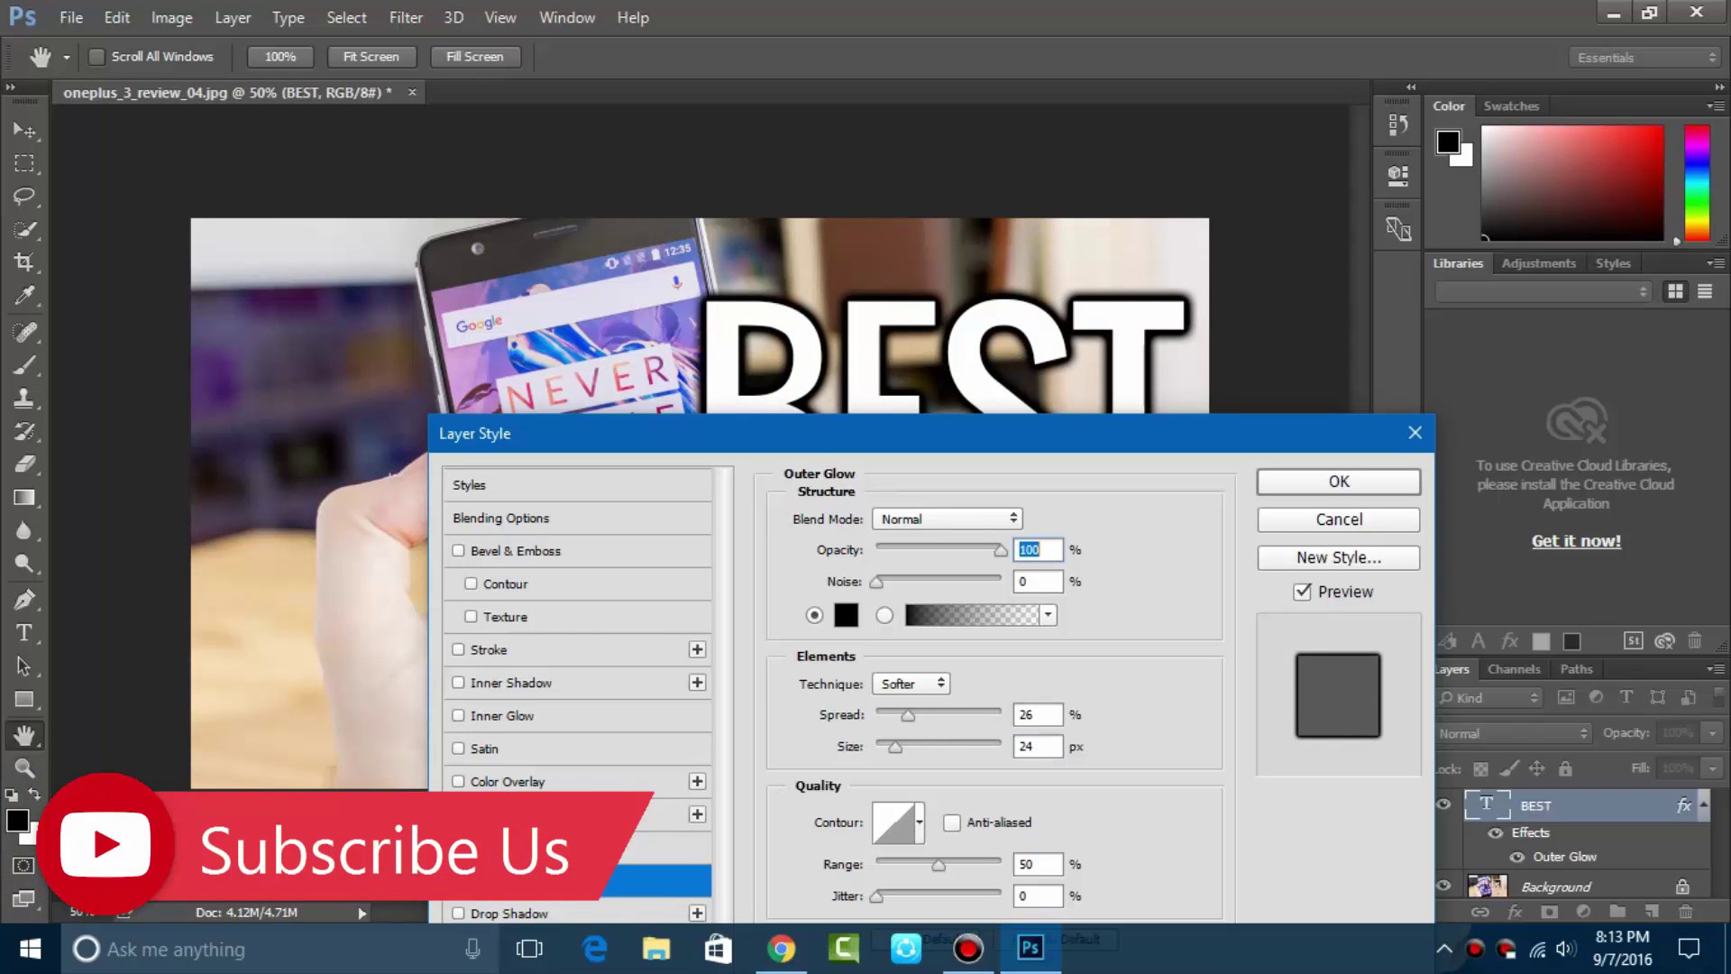
pyautogui.moveTo(875, 436); pyautogui.dragTo(905, 408)
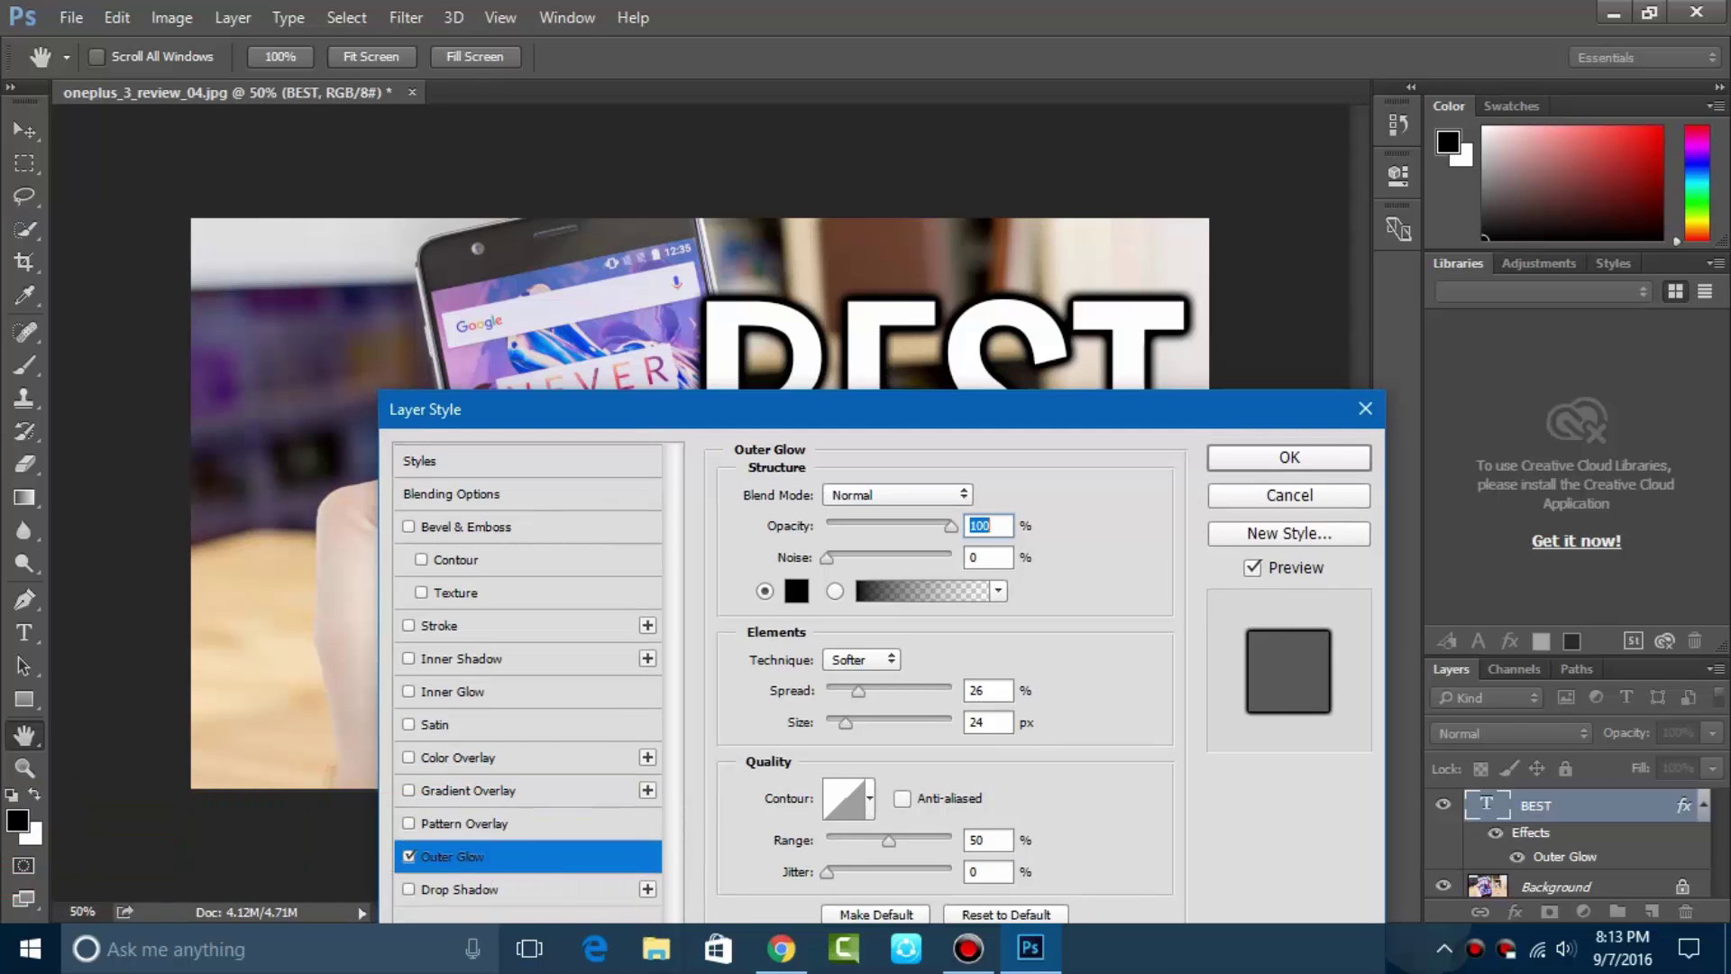
pyautogui.moveTo(906, 409); pyautogui.dragTo(933, 462)
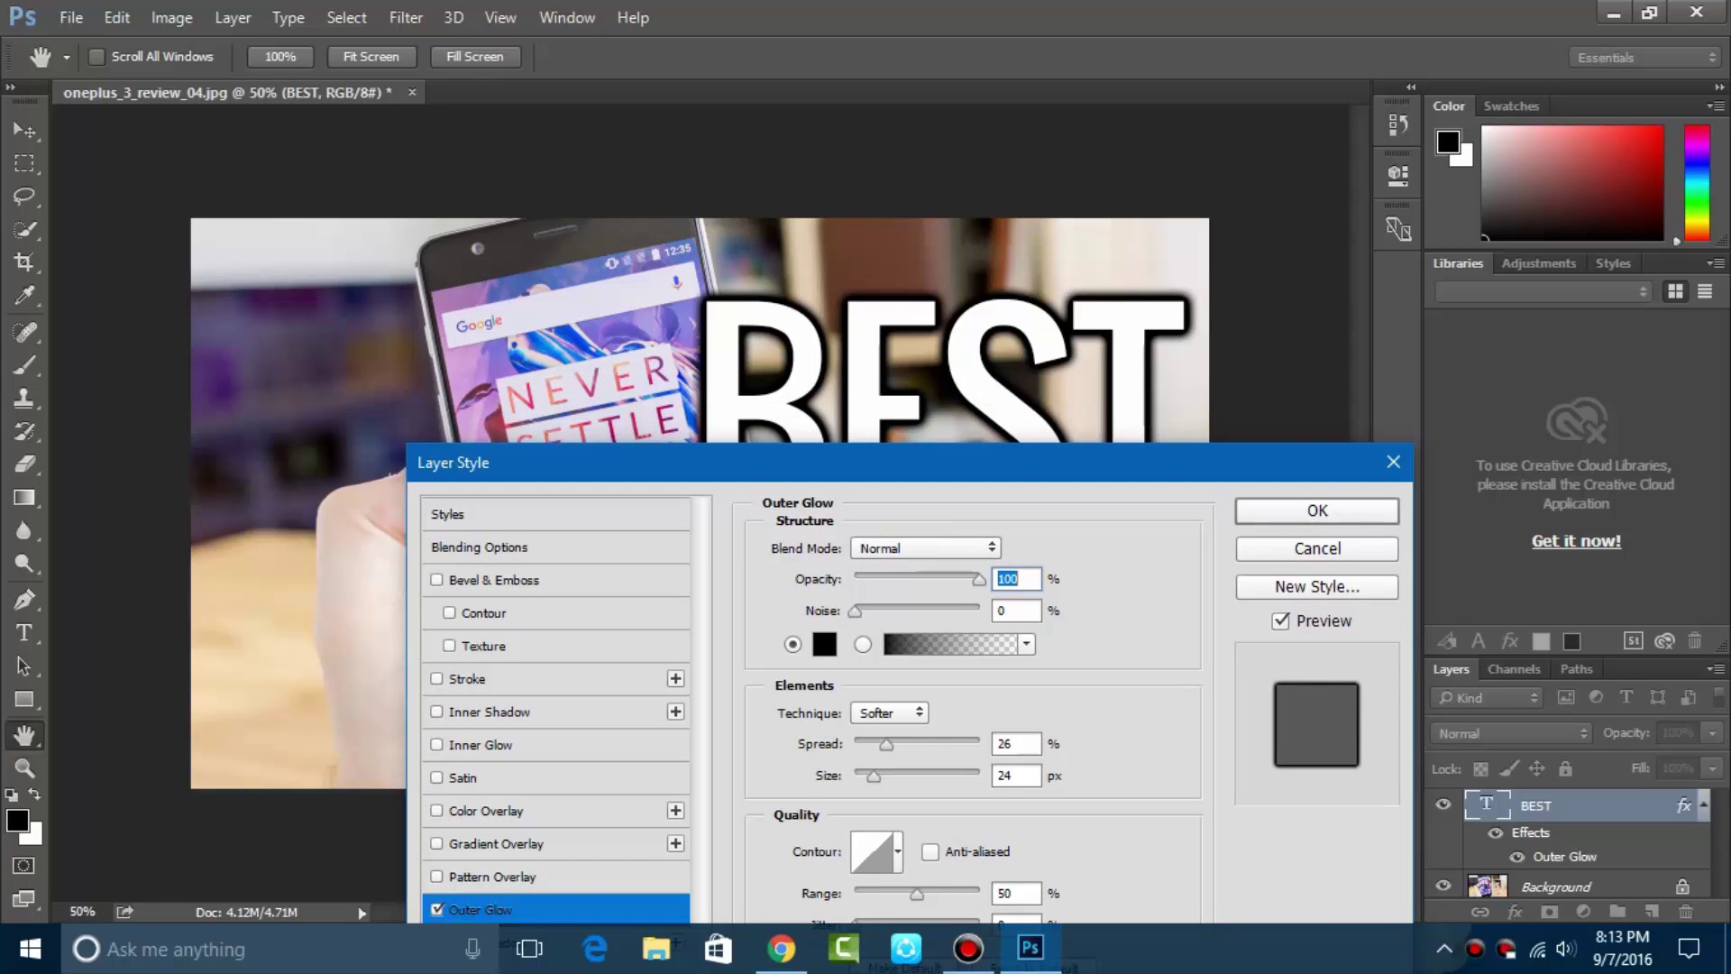
pyautogui.moveTo(874, 775)
pyautogui.mouseDown()
pyautogui.moveTo(882, 744)
pyautogui.moveTo(855, 744)
pyautogui.moveTo(883, 776)
pyautogui.mouseUp()
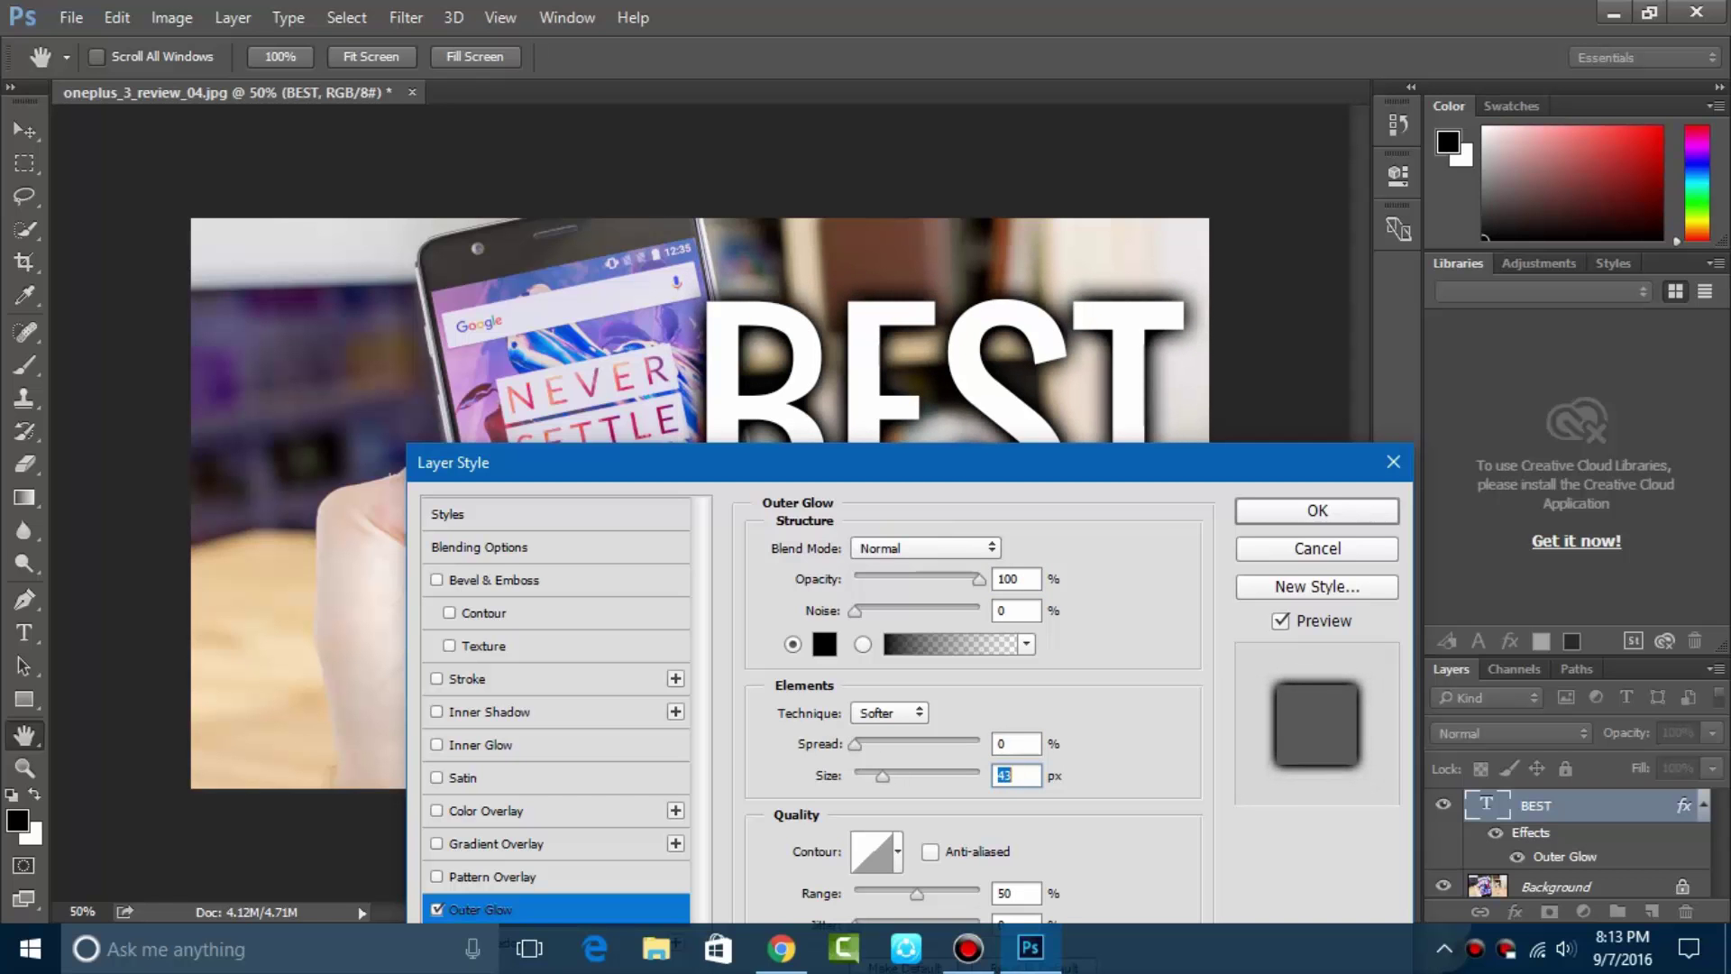
pyautogui.moveTo(1012, 463); pyautogui.dragTo(862, 371)
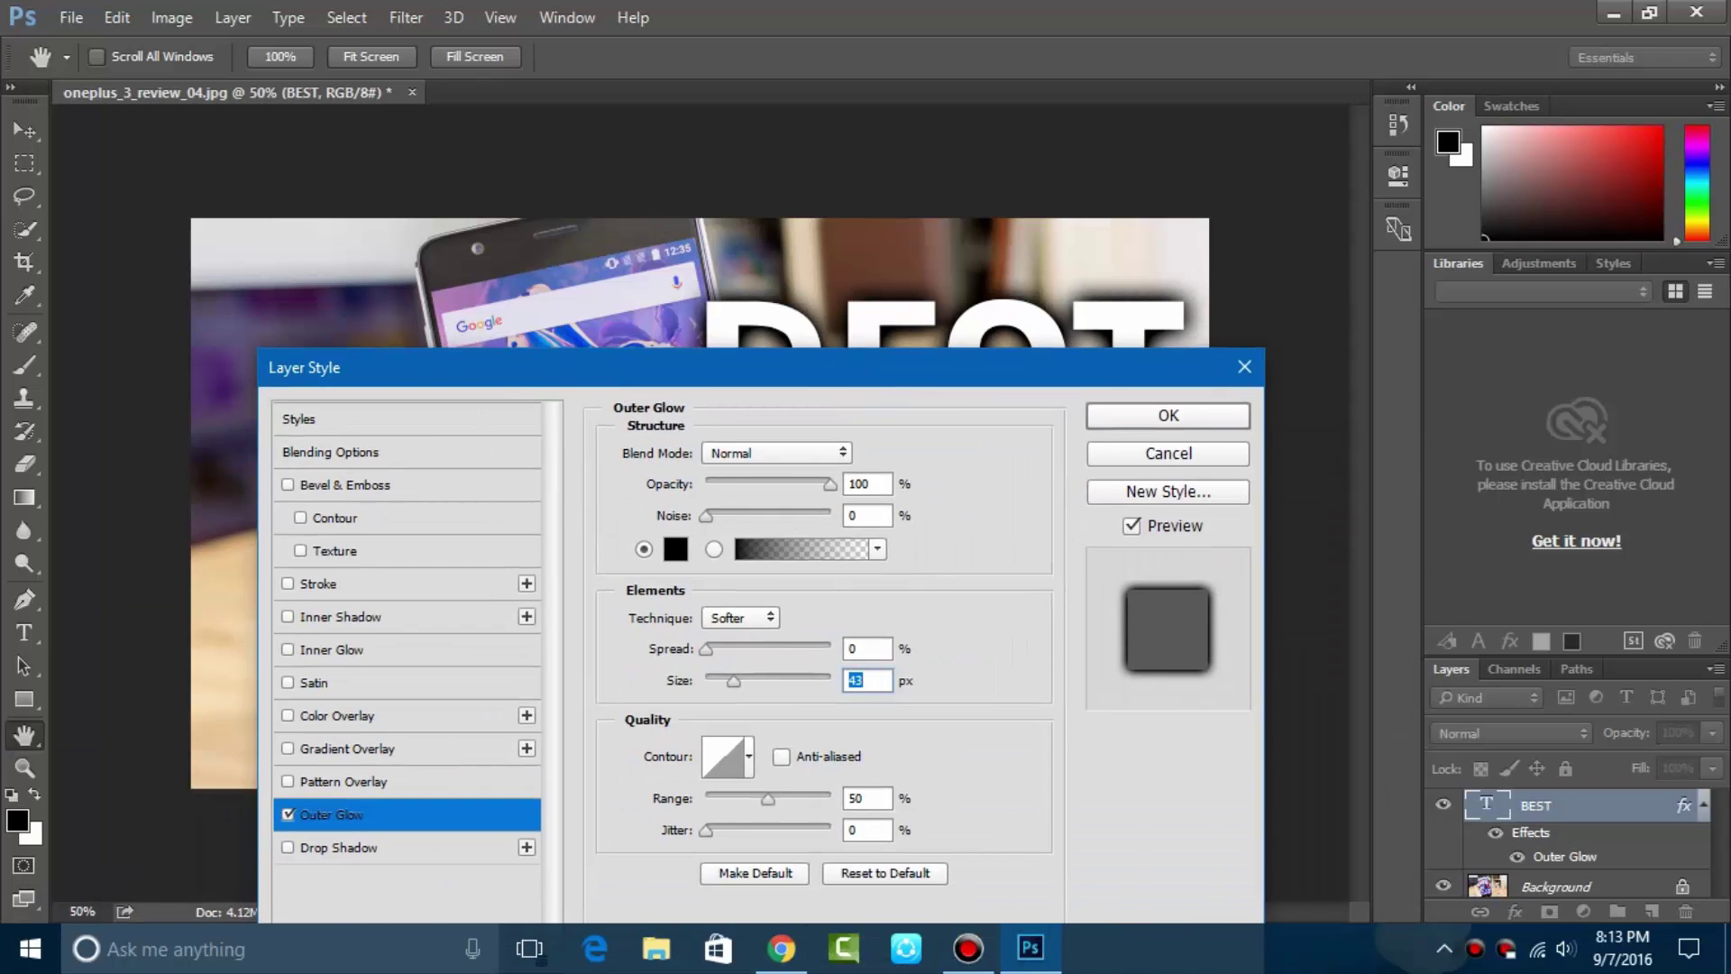
pyautogui.press('Return')
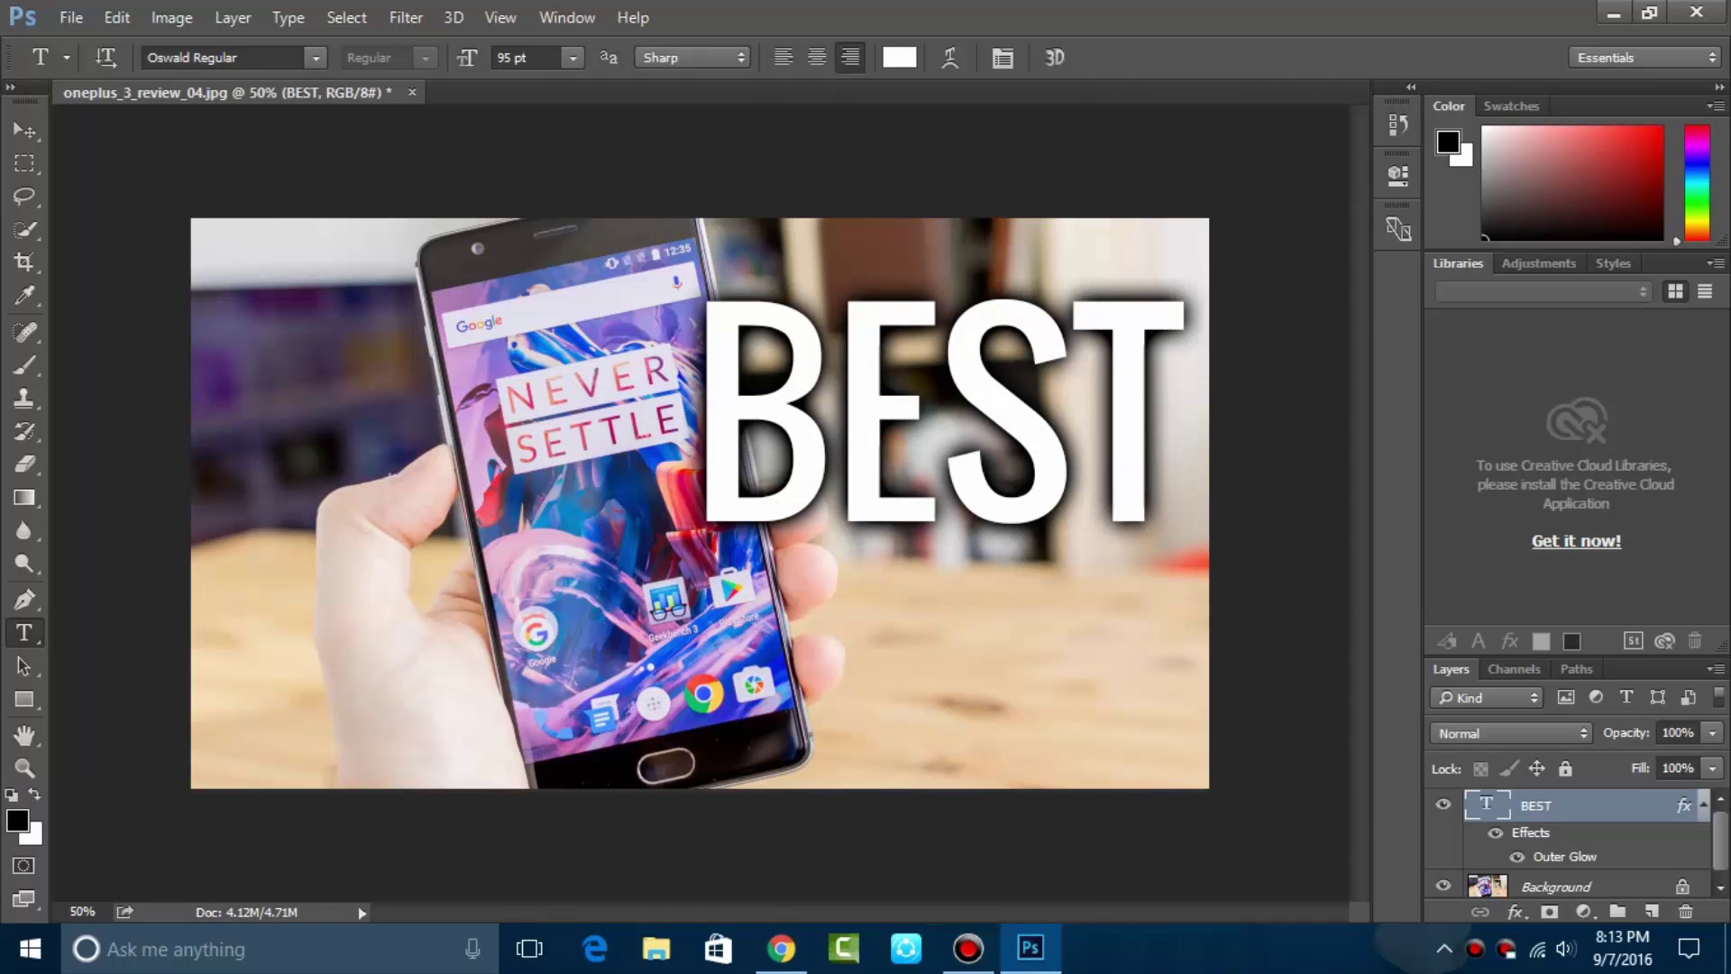
# Step: Check the glow up close and move the BEST text slightly up and to the left on the image
pyautogui.hotkey('ctrl', '+')
pyautogui.hotkey('ctrl', '+')
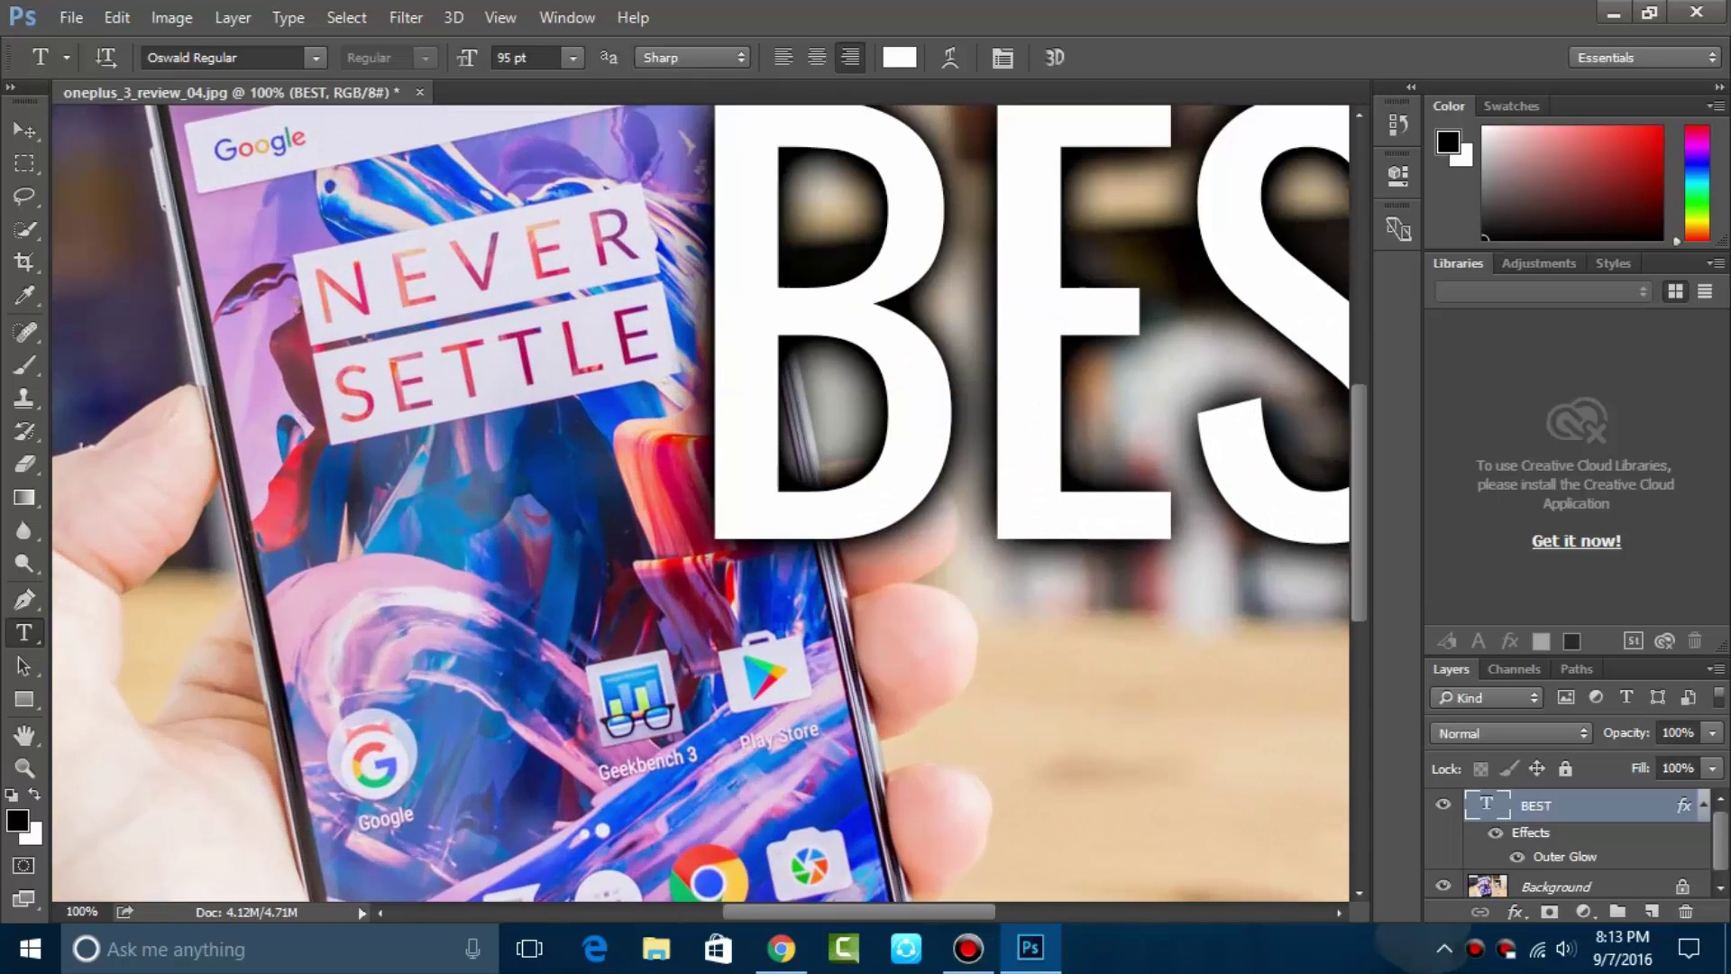
pyautogui.scroll(-2, 700, 502)
pyautogui.hscroll(5, 700, 503)
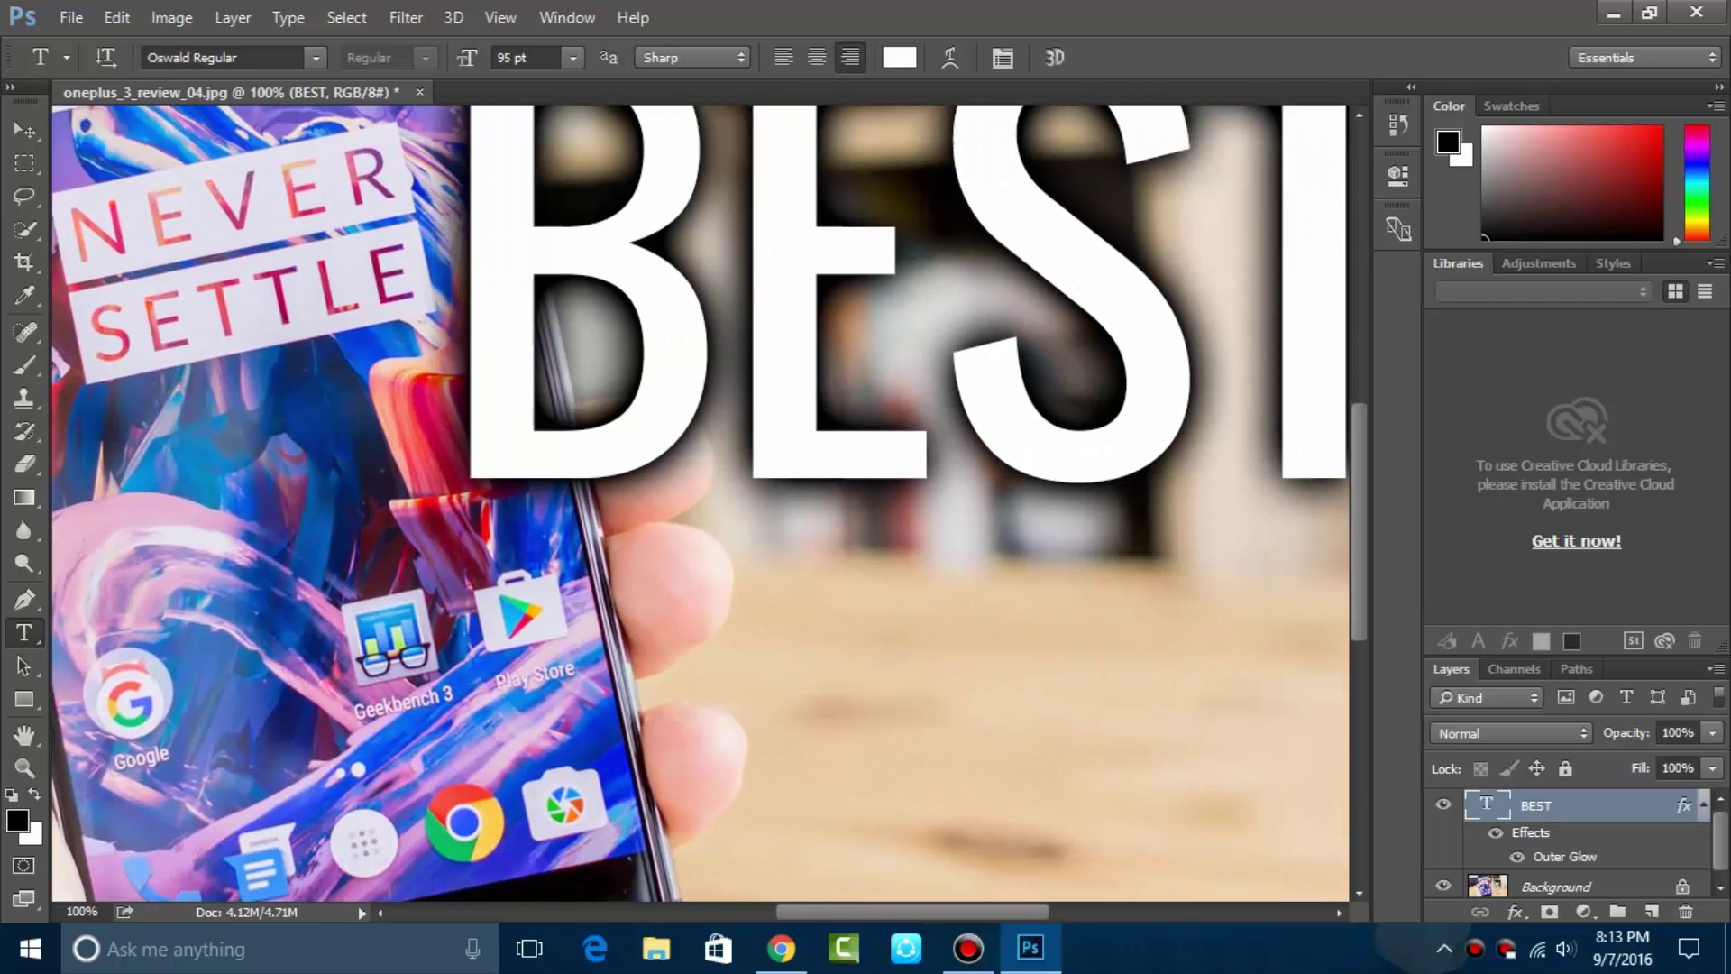
pyautogui.hotkey('ctrl', '-')
pyautogui.hotkey('ctrl', '-')
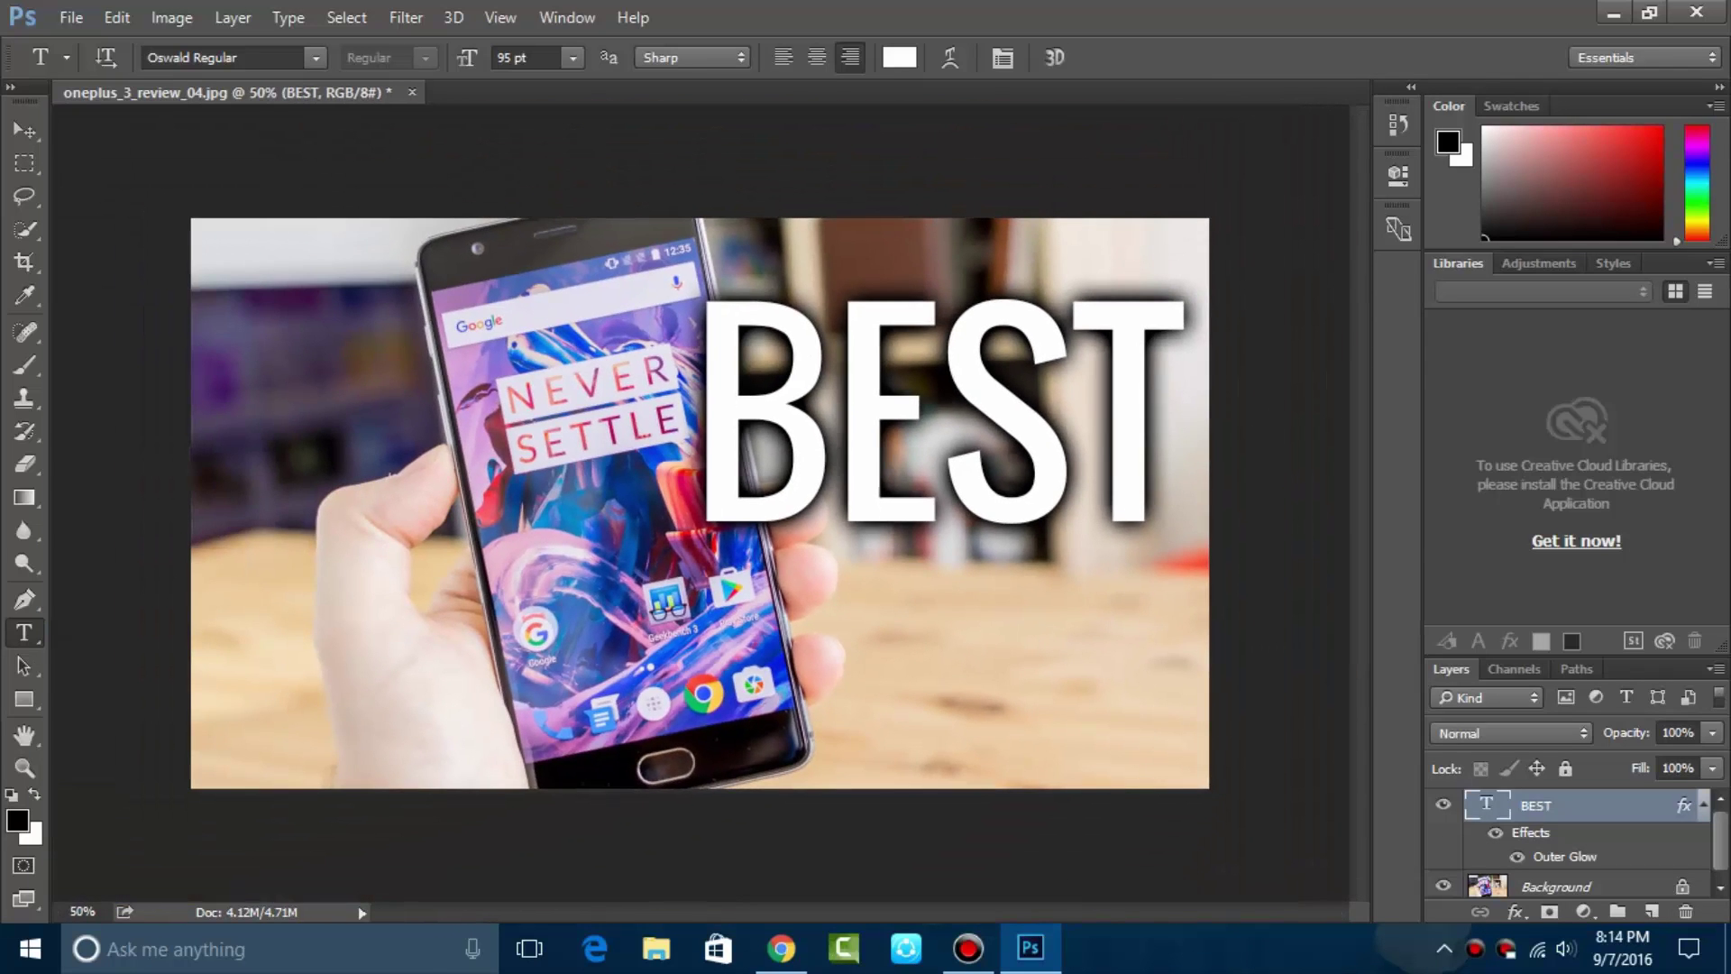
pyautogui.click(24, 131)
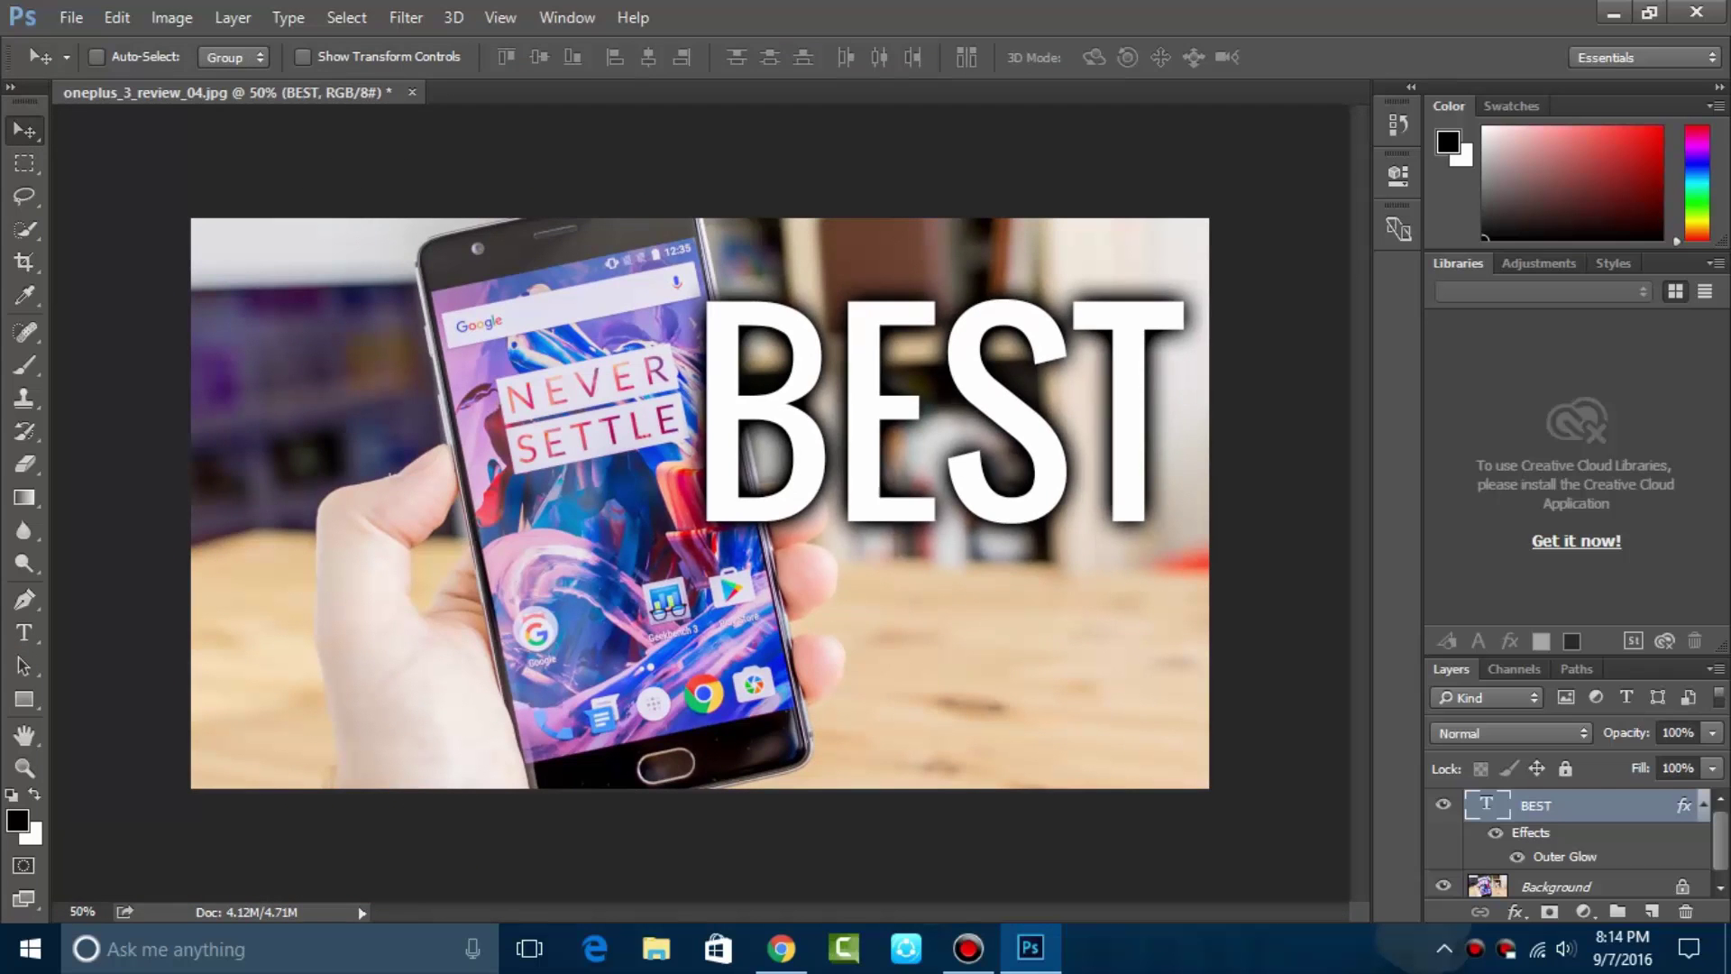
pyautogui.moveTo(1024, 329); pyautogui.dragTo(1012, 290)
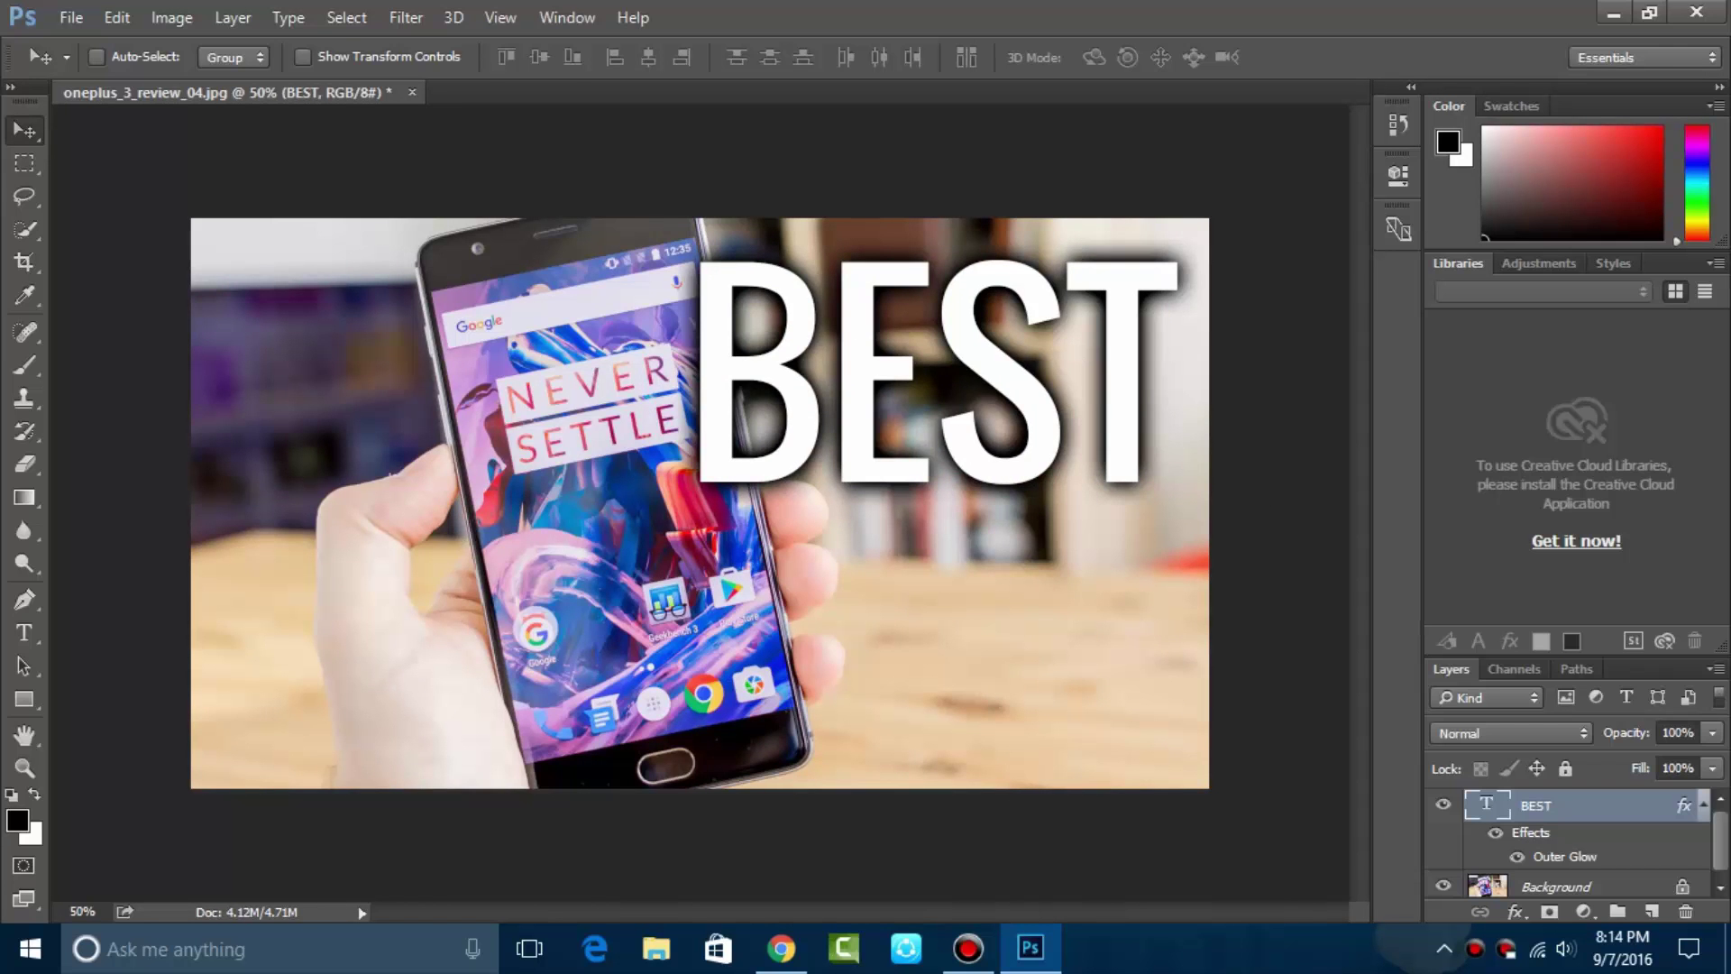
# Step: Save the image to the Desktop as the JPEG new.jpg, replacing the existing file and accepting the JPEG options
pyautogui.click(71, 17)
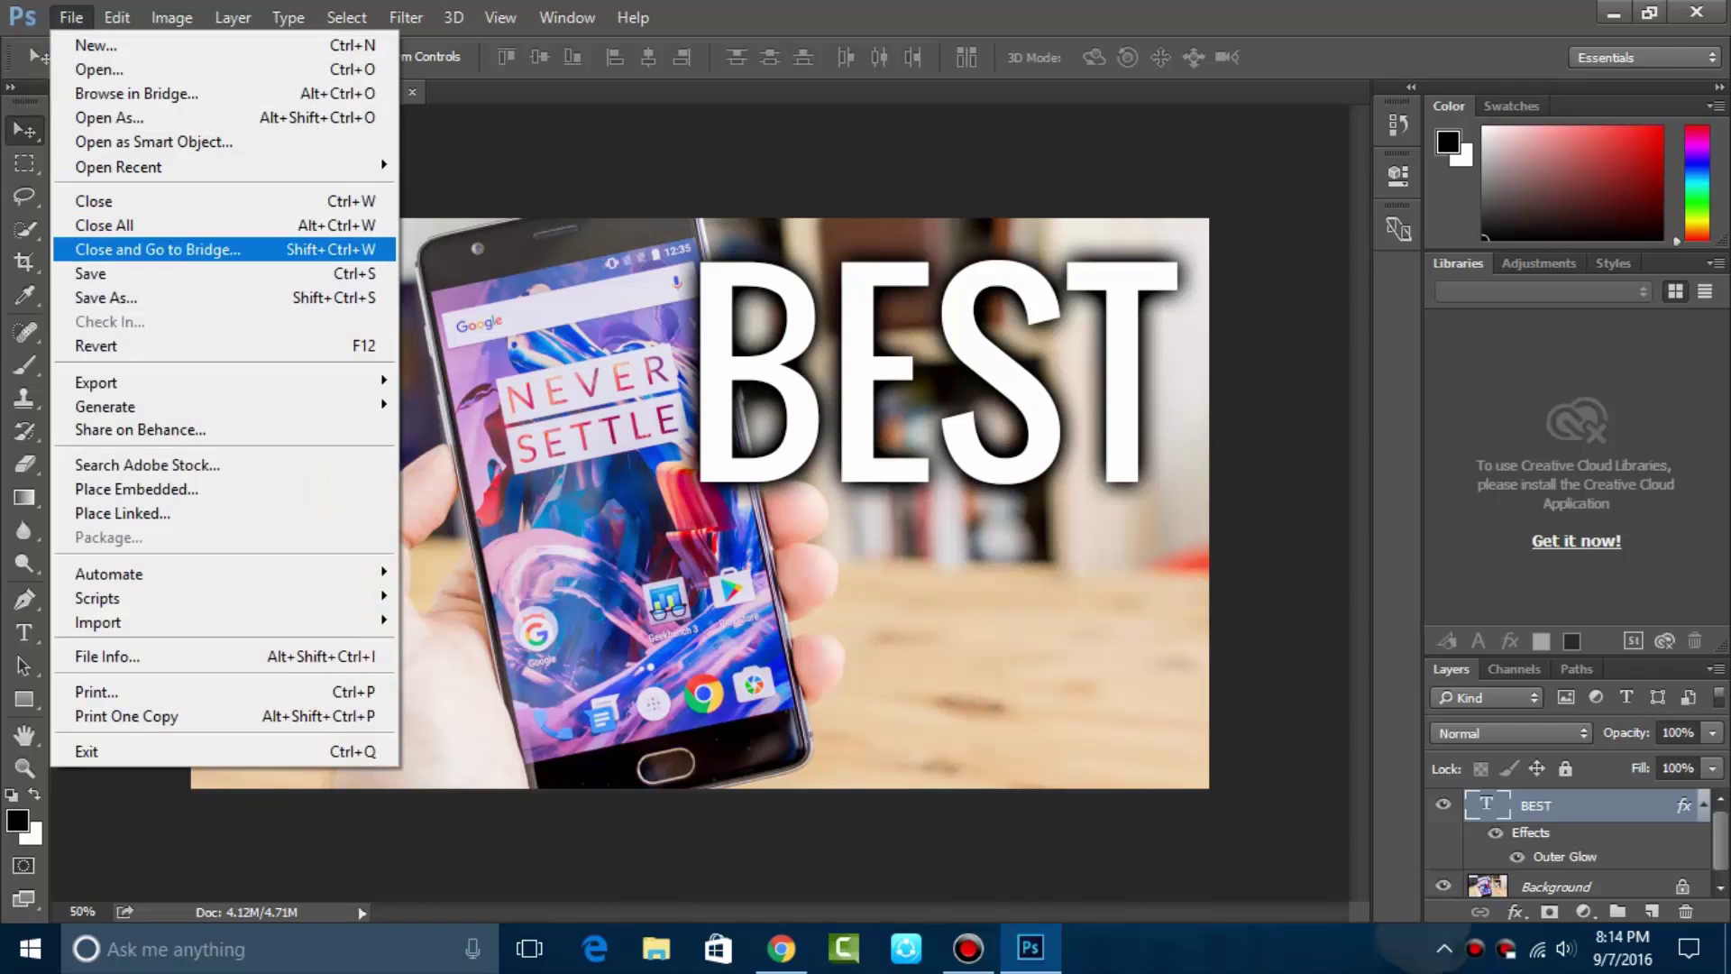
pyautogui.click(81, 289)
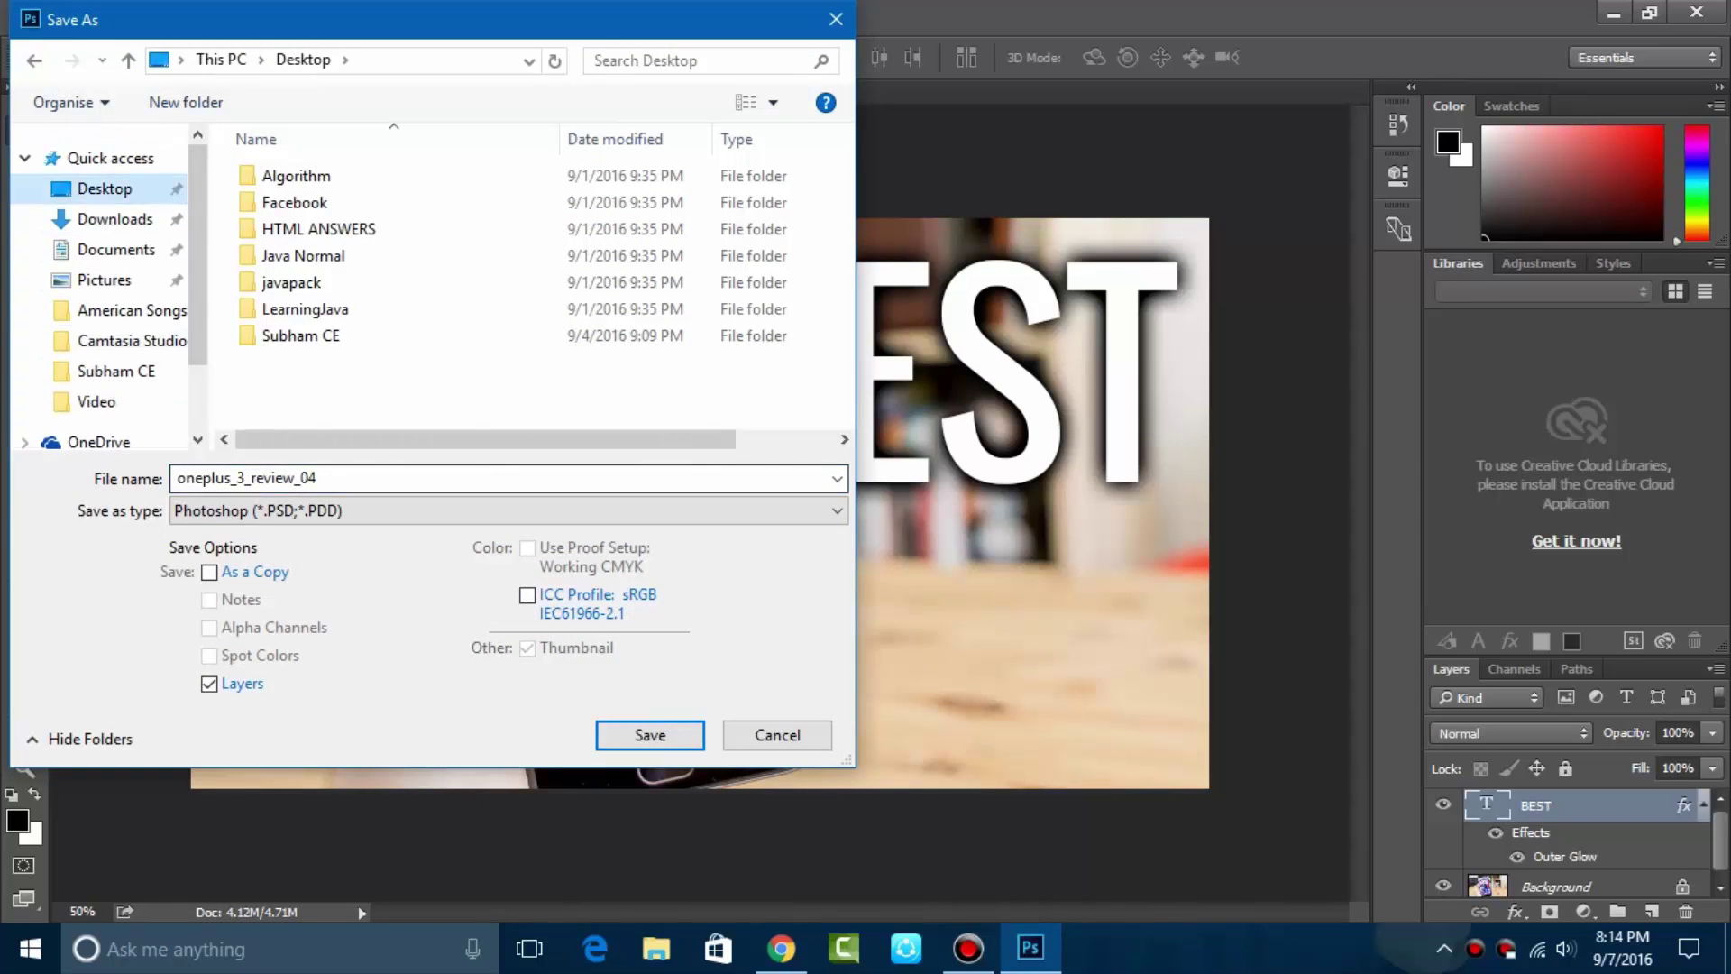
pyautogui.write('new')
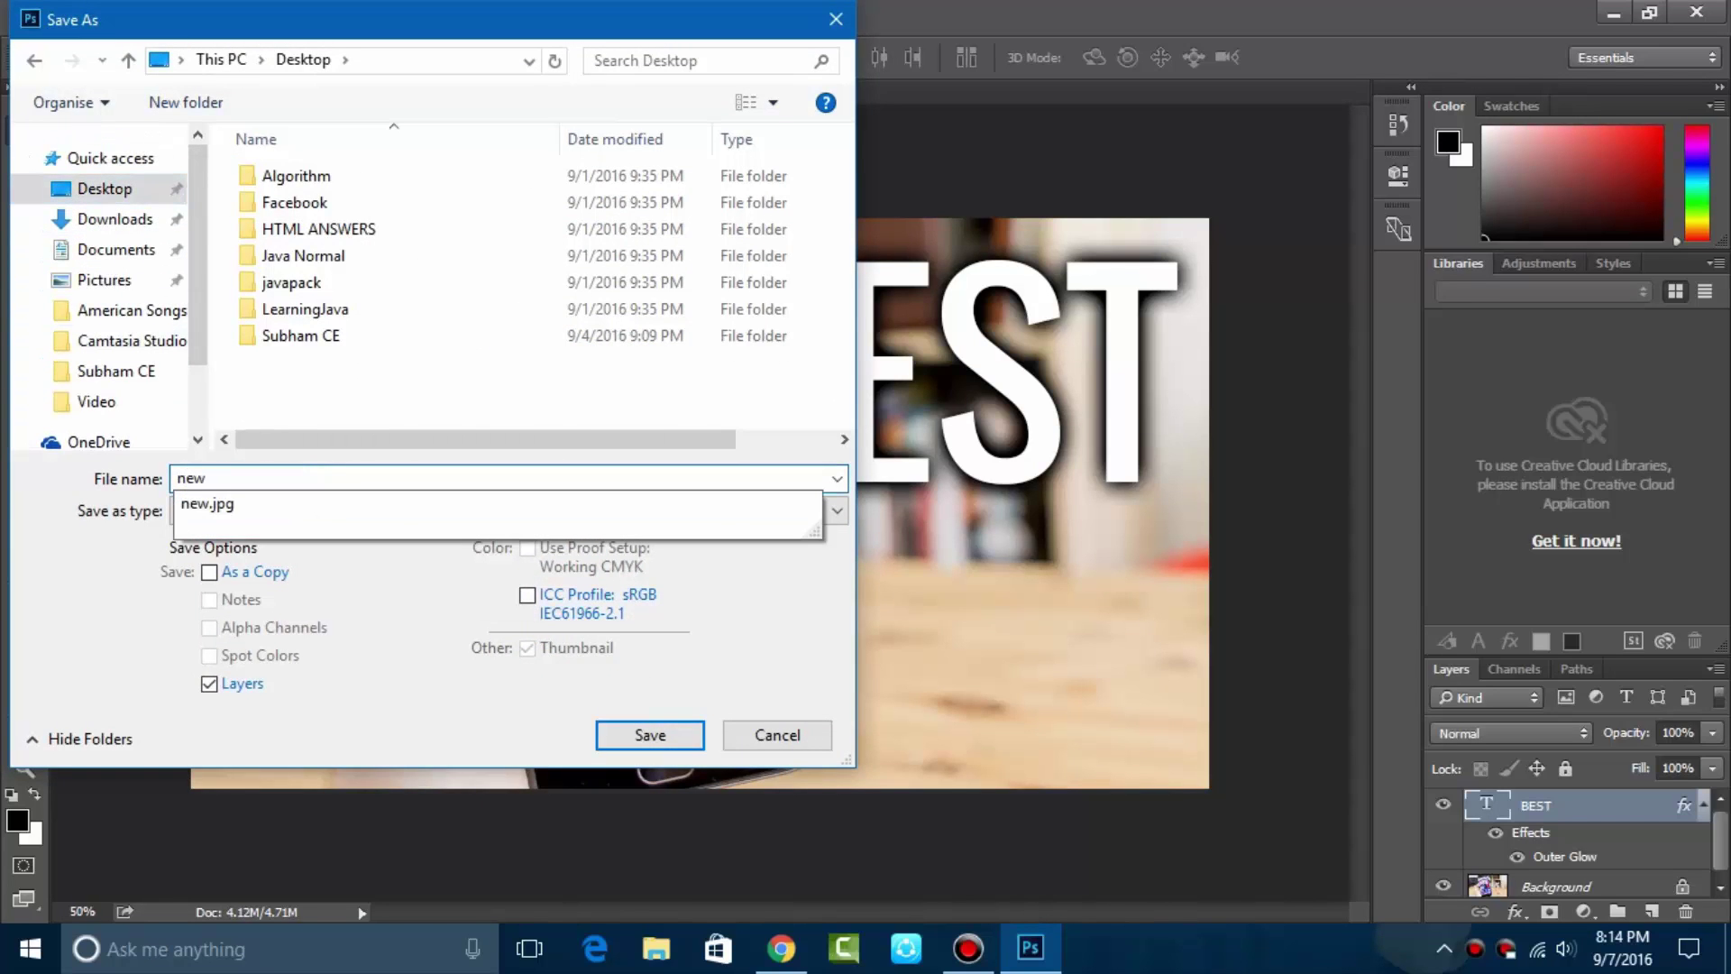
pyautogui.click(207, 503)
pyautogui.click(507, 510)
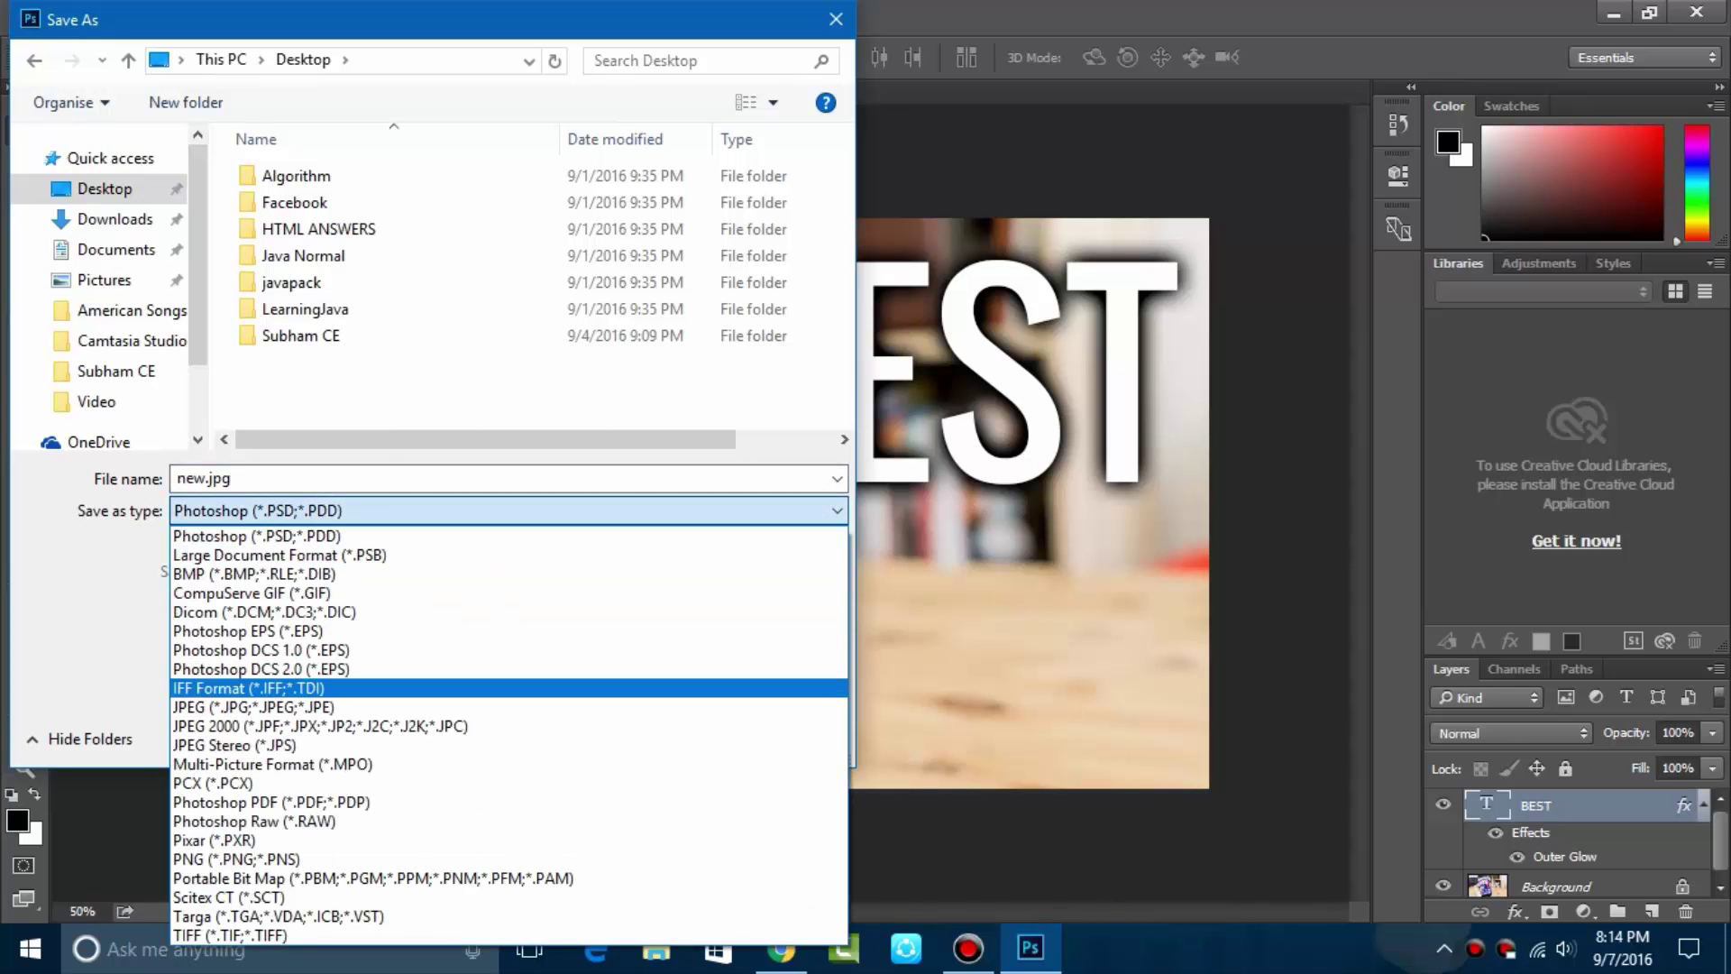
pyautogui.click(252, 706)
pyautogui.click(649, 735)
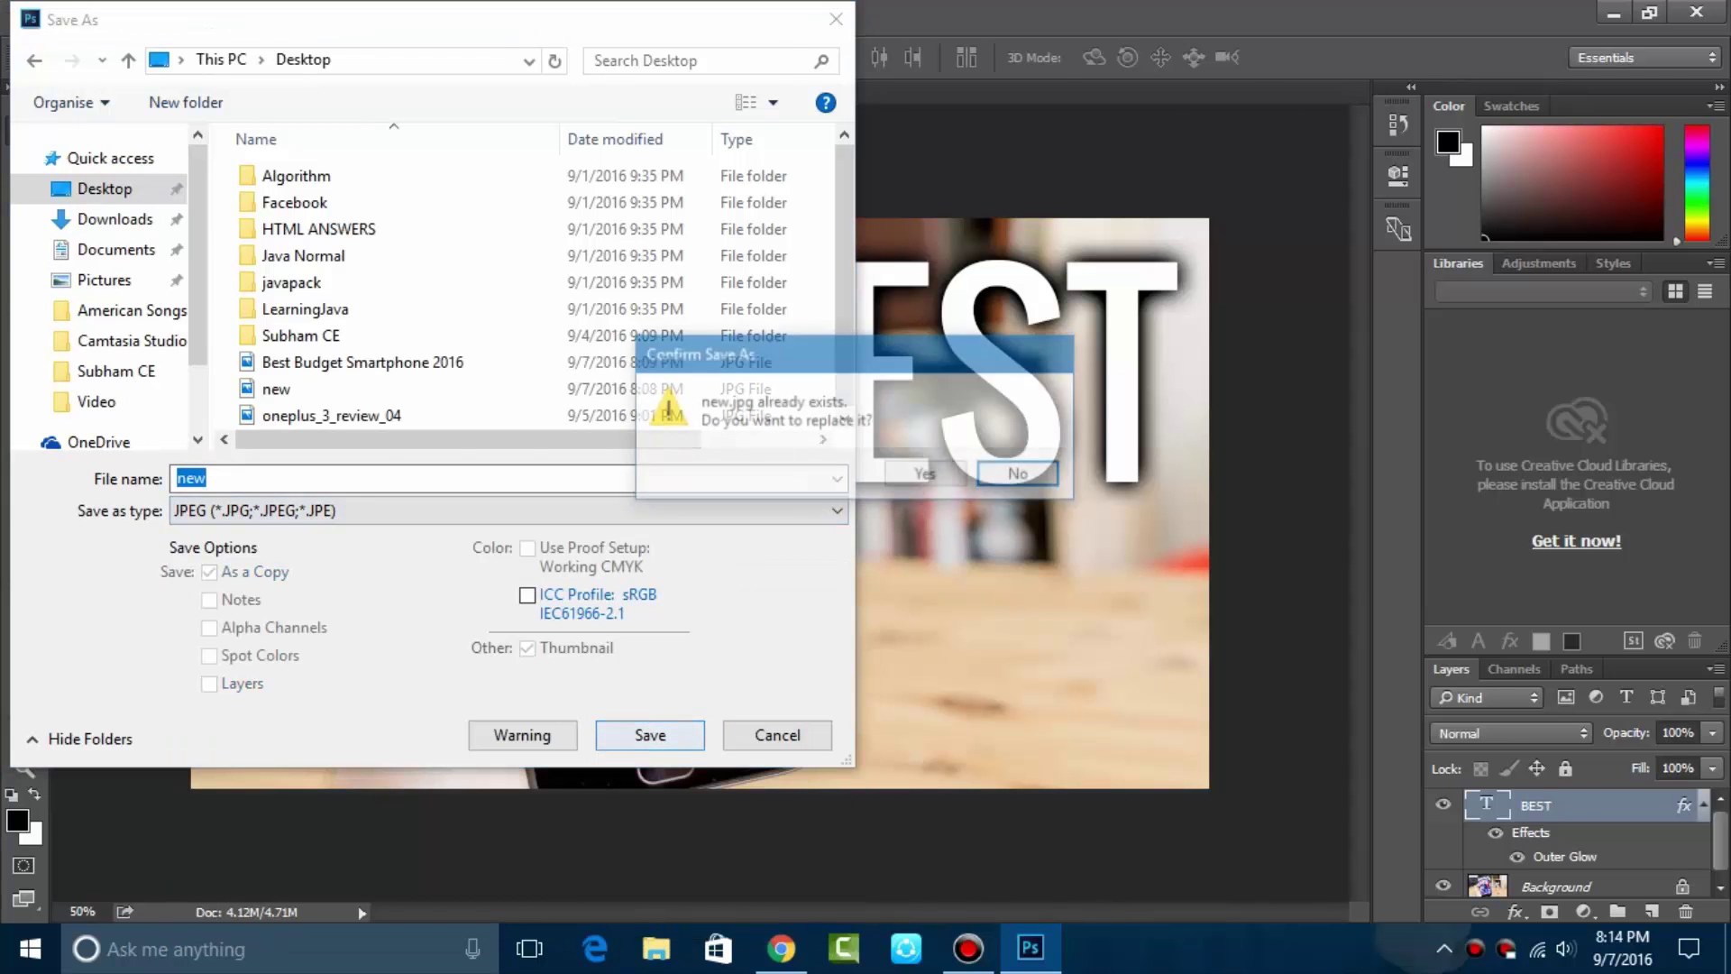
pyautogui.click(926, 475)
pyautogui.click(1013, 232)
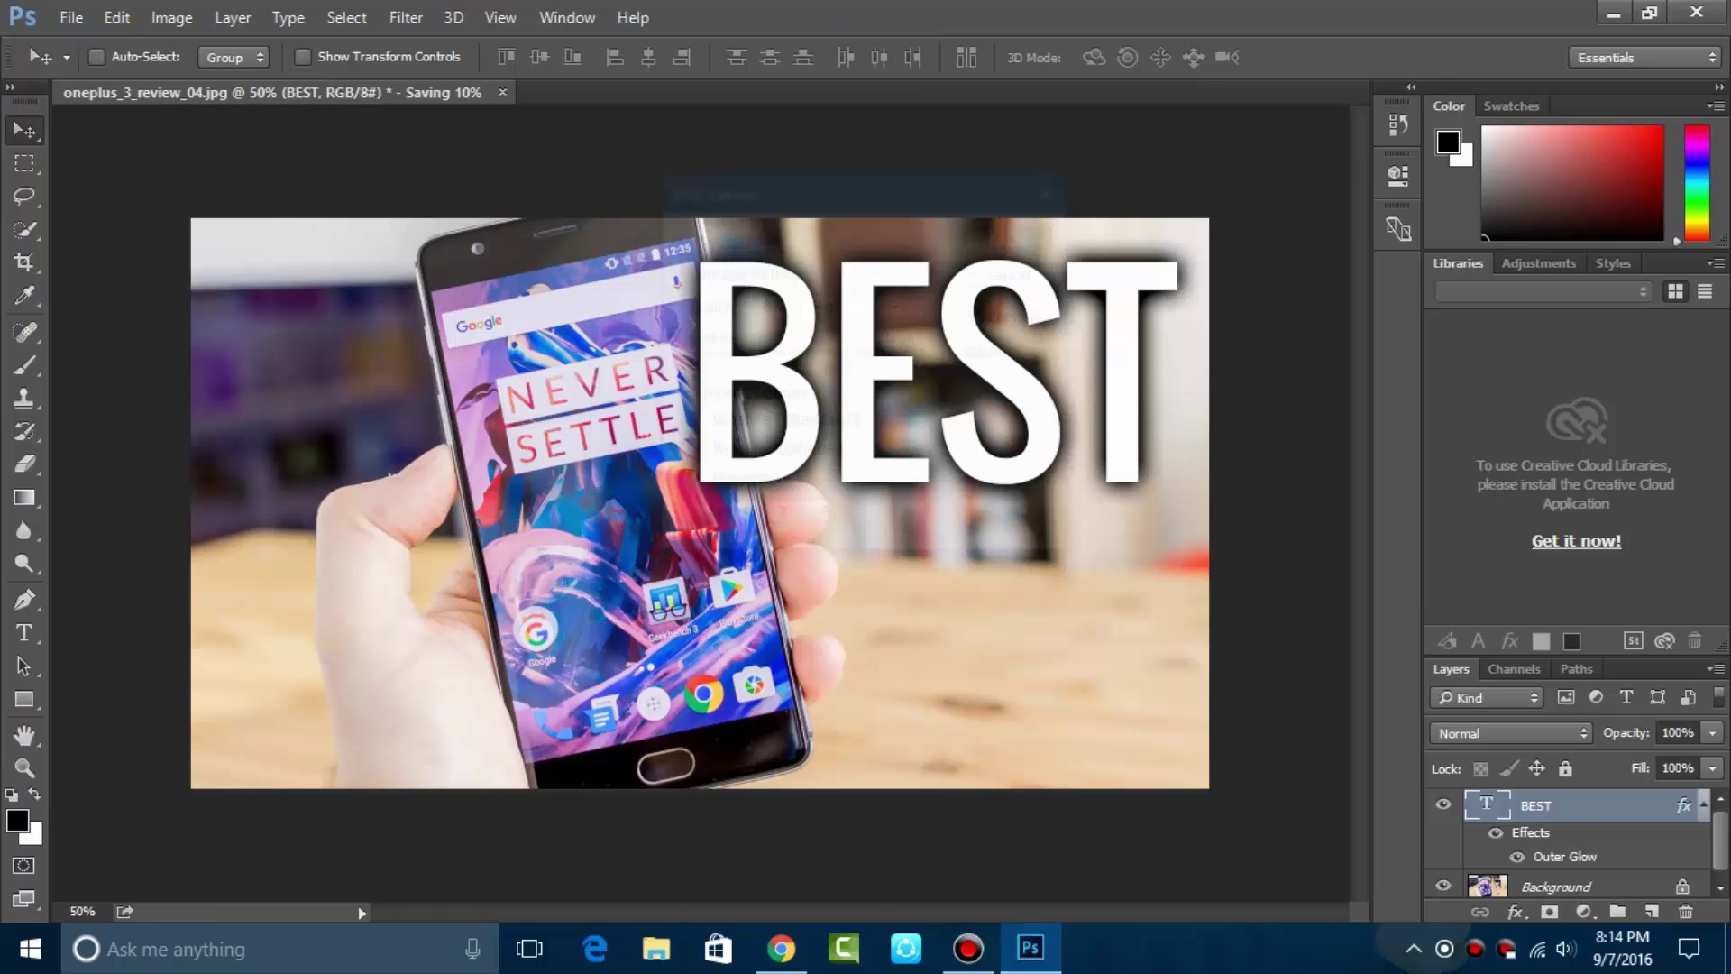
# Step: View the saved new.jpg from the desktop in Photos and switch back to the Hack Pedia channel page in Chrome
pyautogui.click(1614, 13)
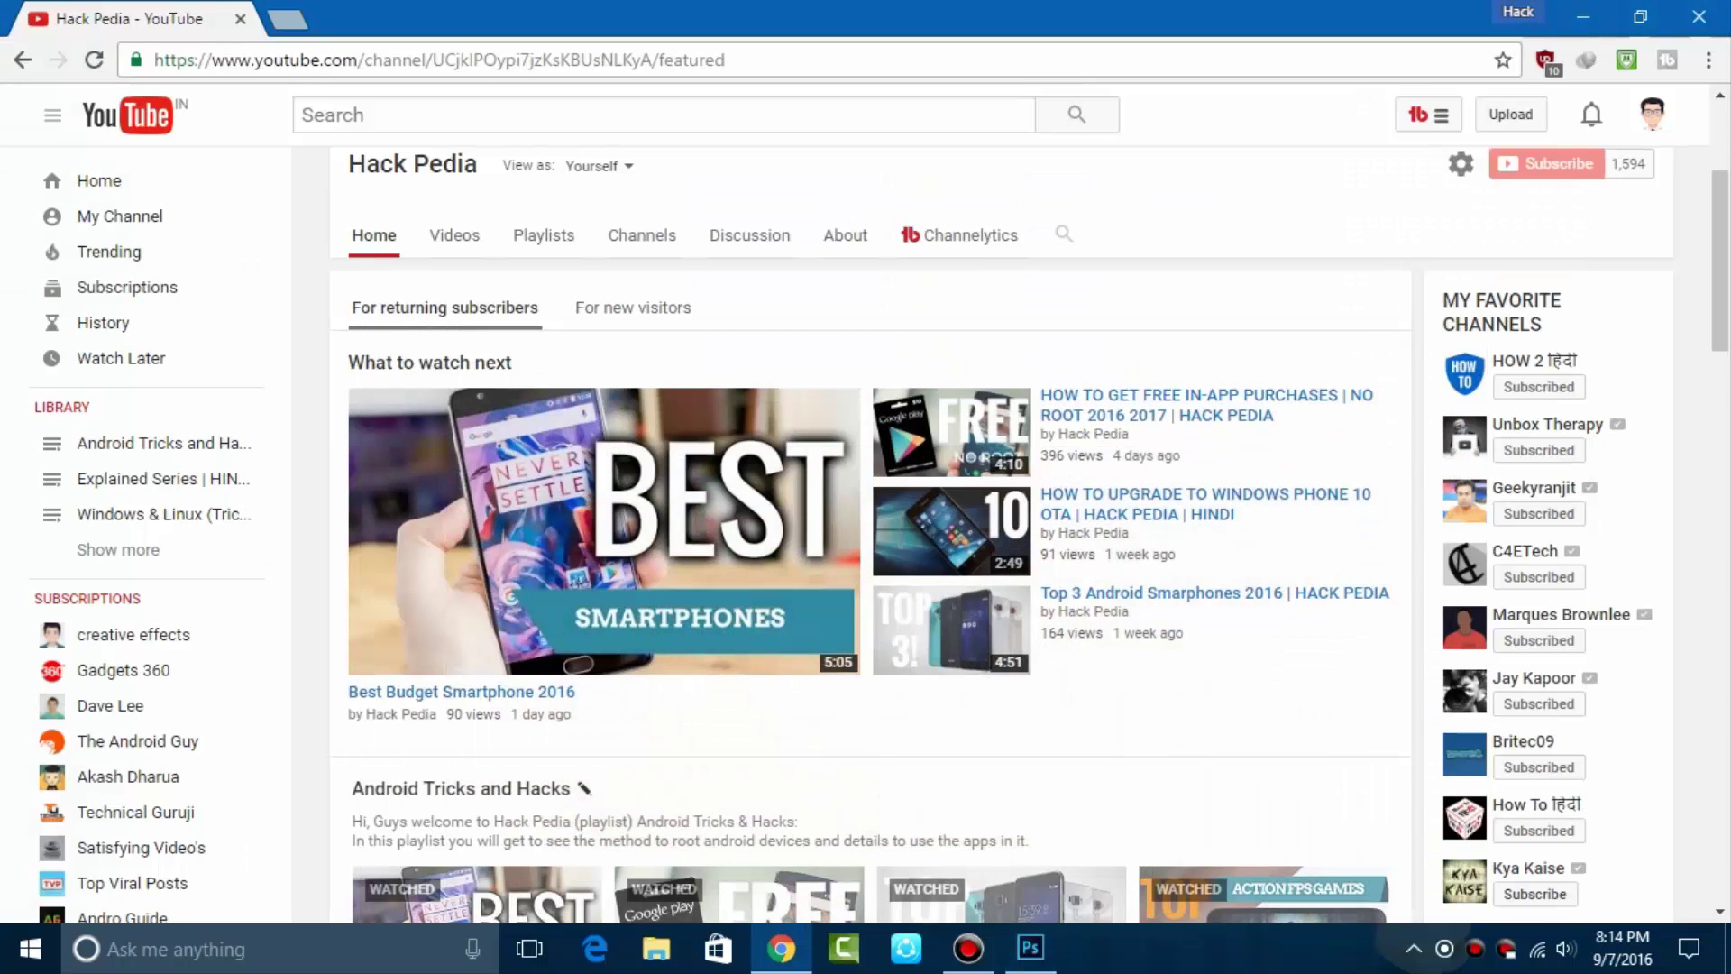
pyautogui.click(1584, 14)
pyautogui.doubleClick(429, 447)
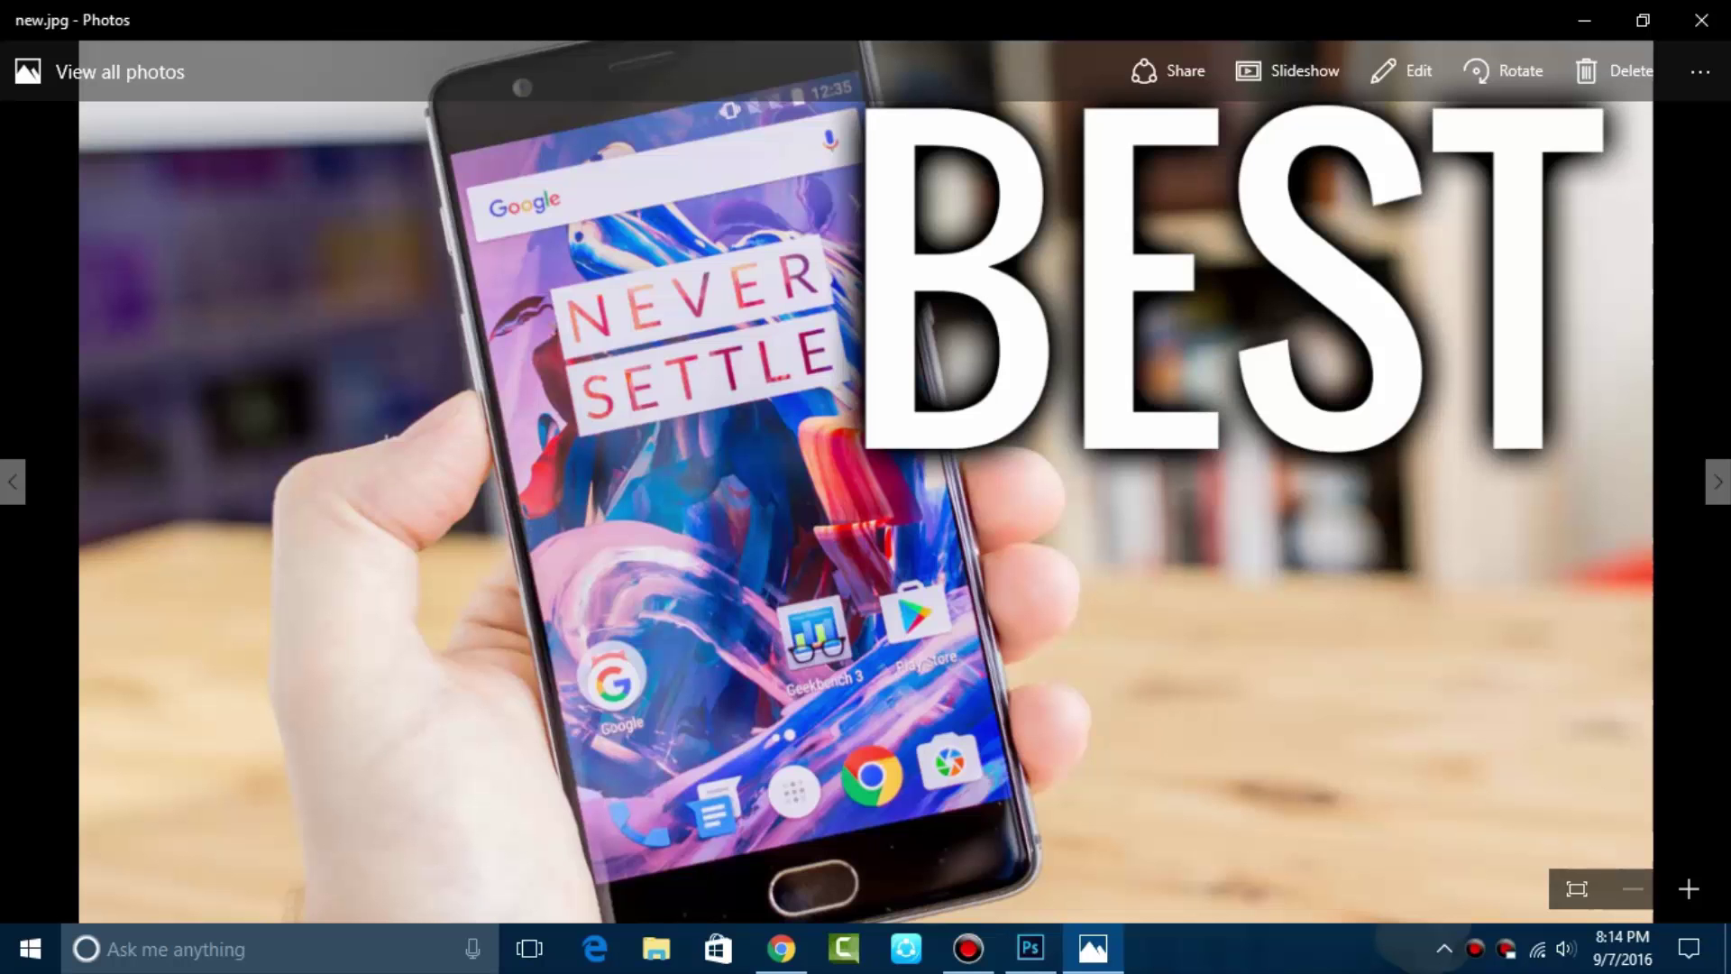
pyautogui.click(781, 947)
pyautogui.scroll(3, 865, 494)
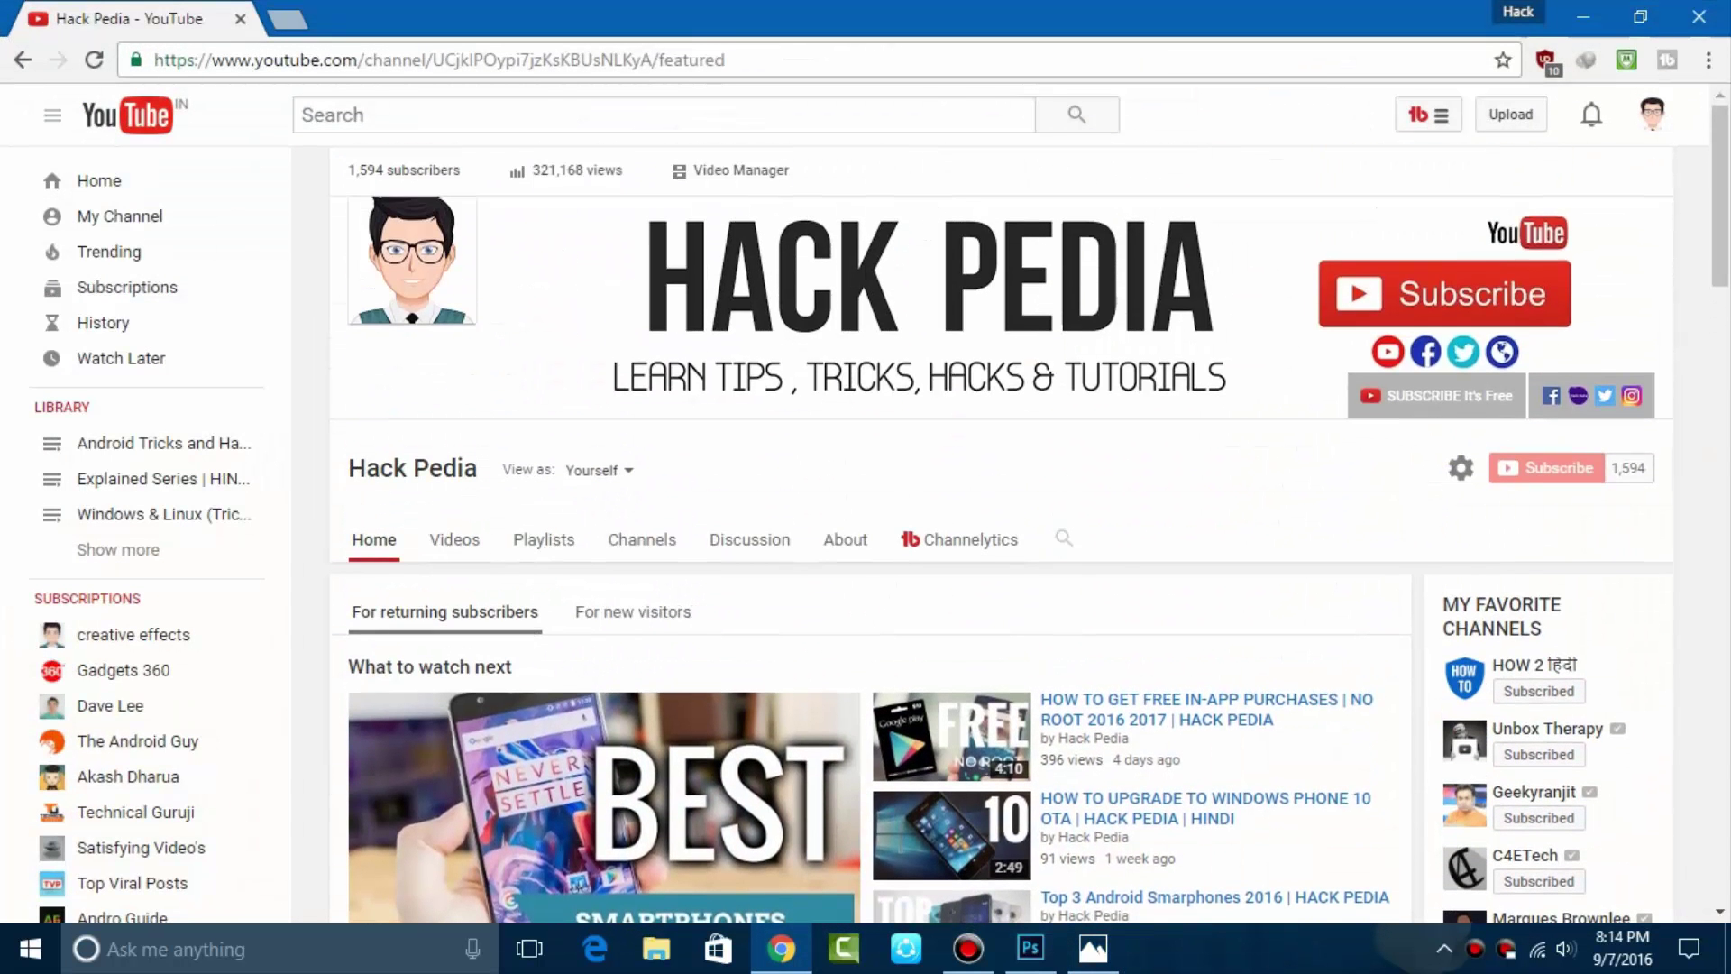